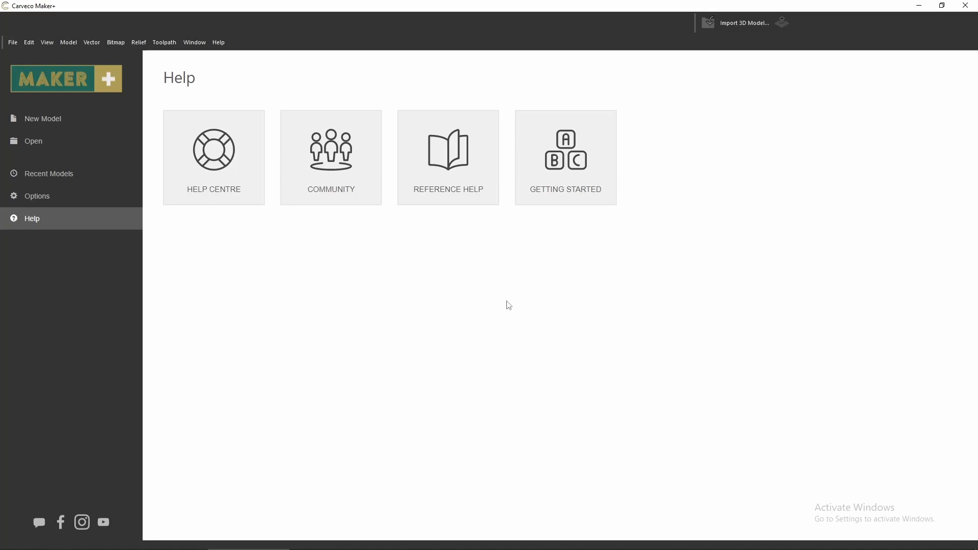
Create a new model at the default 20 x 20 inch size.
left_click(30, 120)
left_click(536, 356)
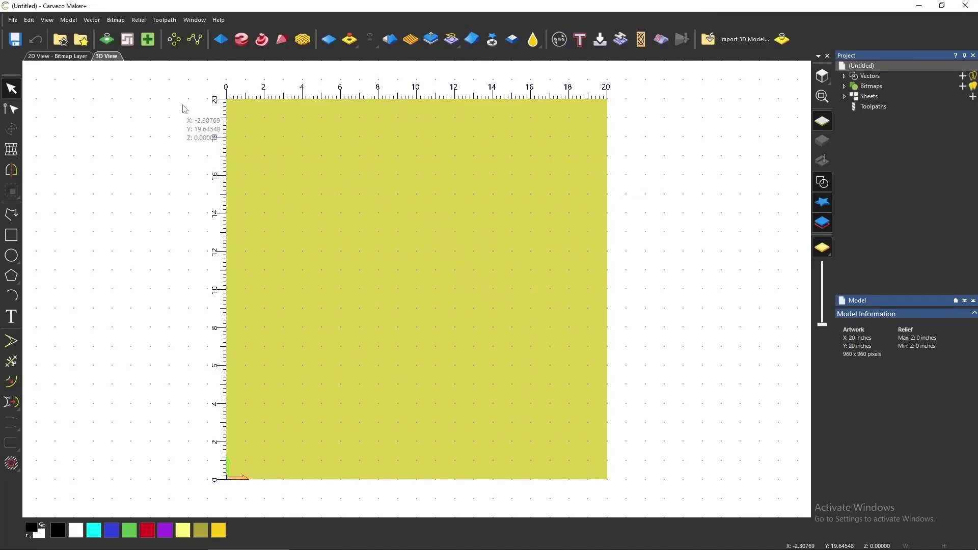
Open the Relief Clipart Library and scroll down to the SignBase designs.
left_click(87, 44)
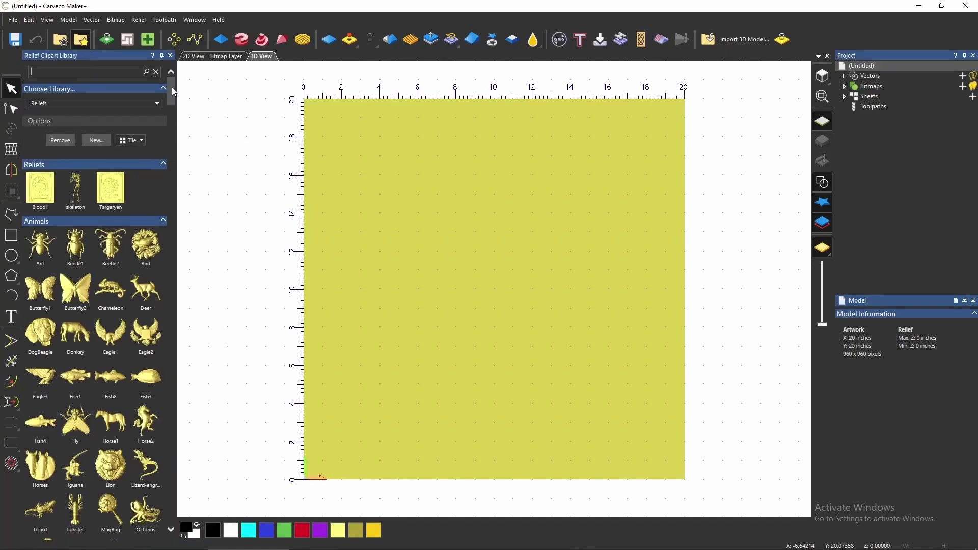
left_click_drag(172, 87, 176, 172)
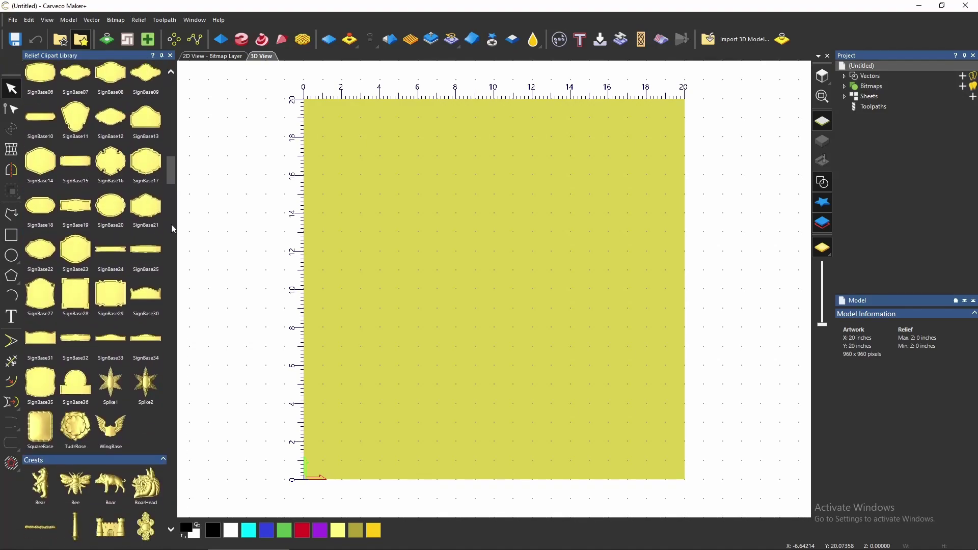
Add SignBase28 to the slab and move it up-right to origin 8.155, 9.707.
double_click(77, 296)
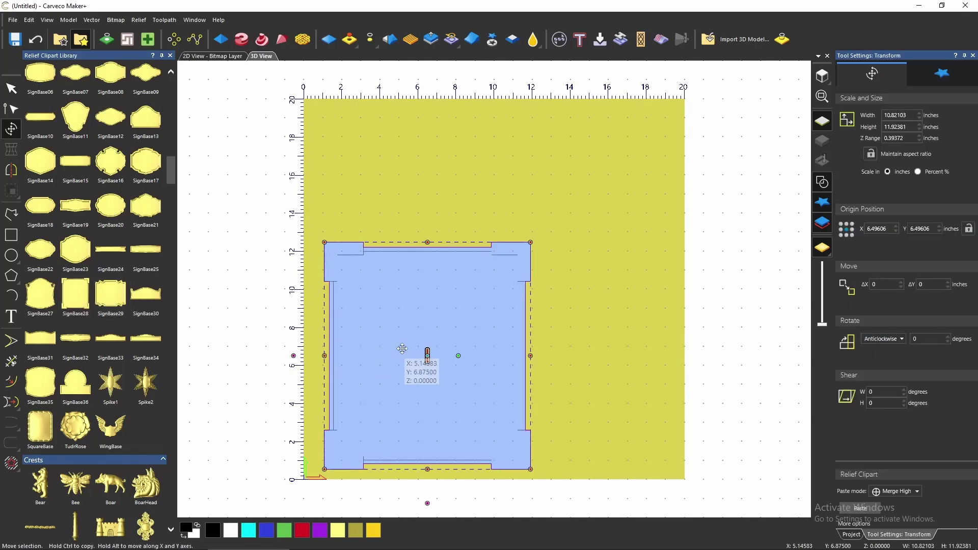
left_click(170, 56)
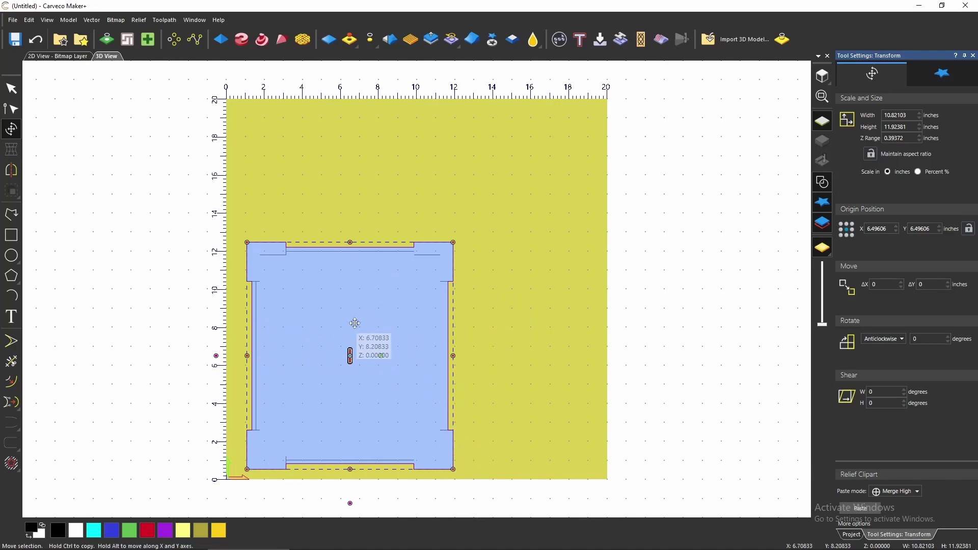
left_click_drag(356, 324, 391, 262)
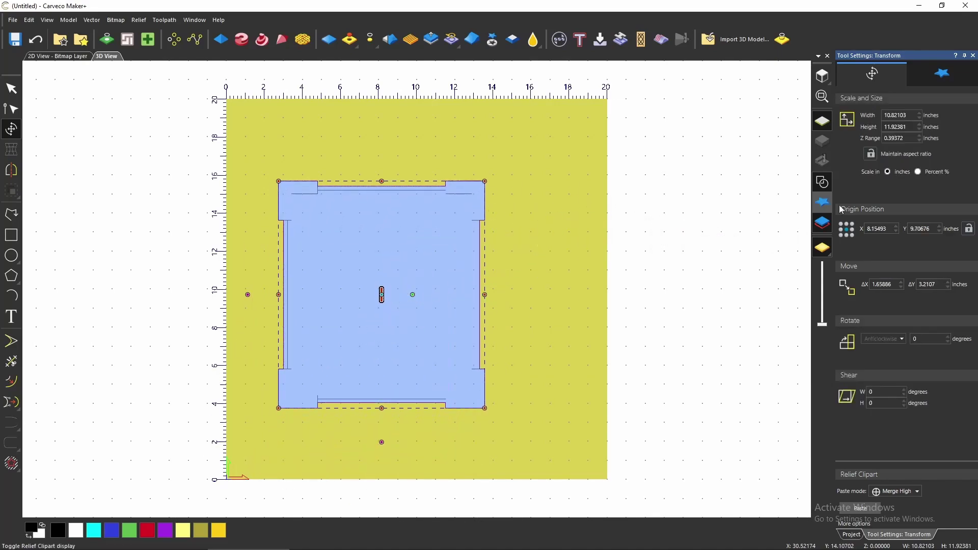
Set the sign base's Z range to 1 inch.
double_click(911, 138)
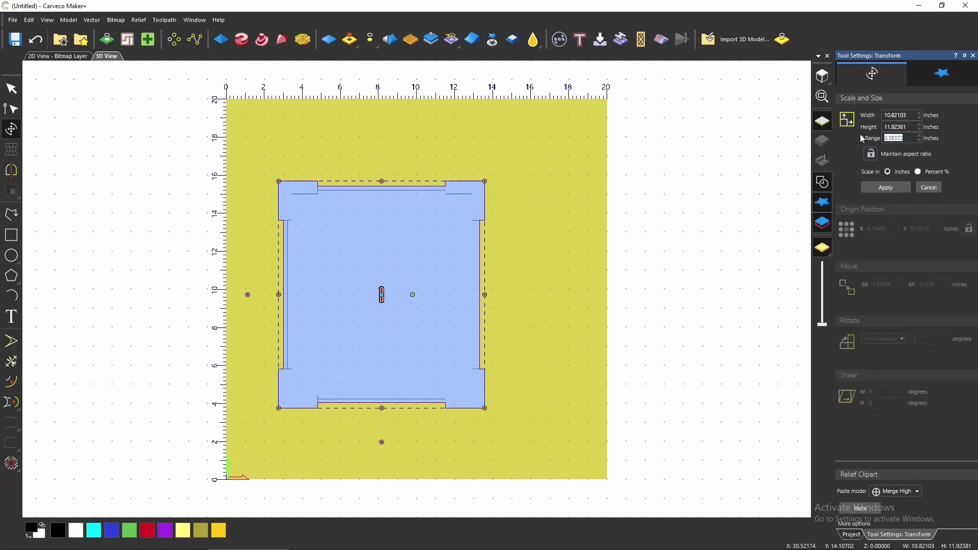
type("1")
left_click(886, 187)
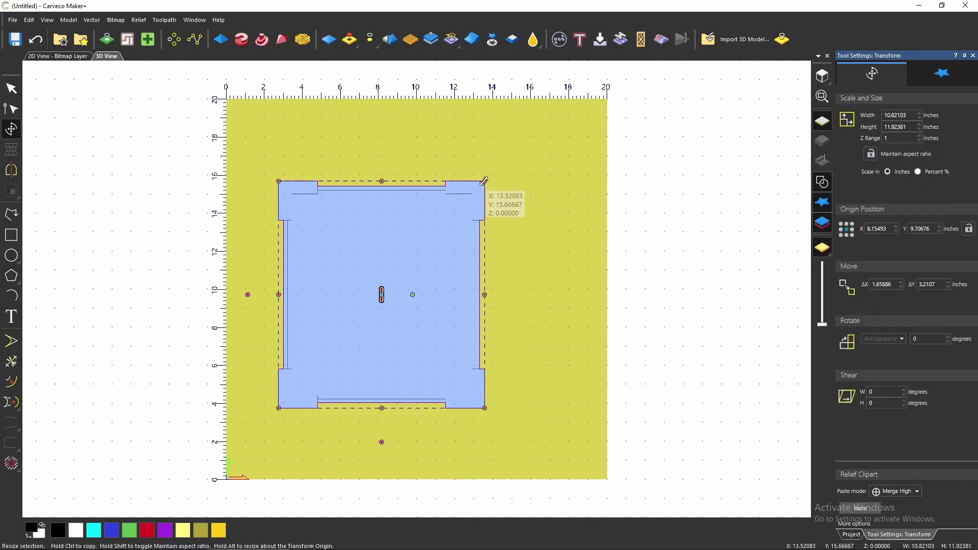
Stretch the sign base past every edge of the 20-inch slab.
left_click_drag(487, 182, 643, 67)
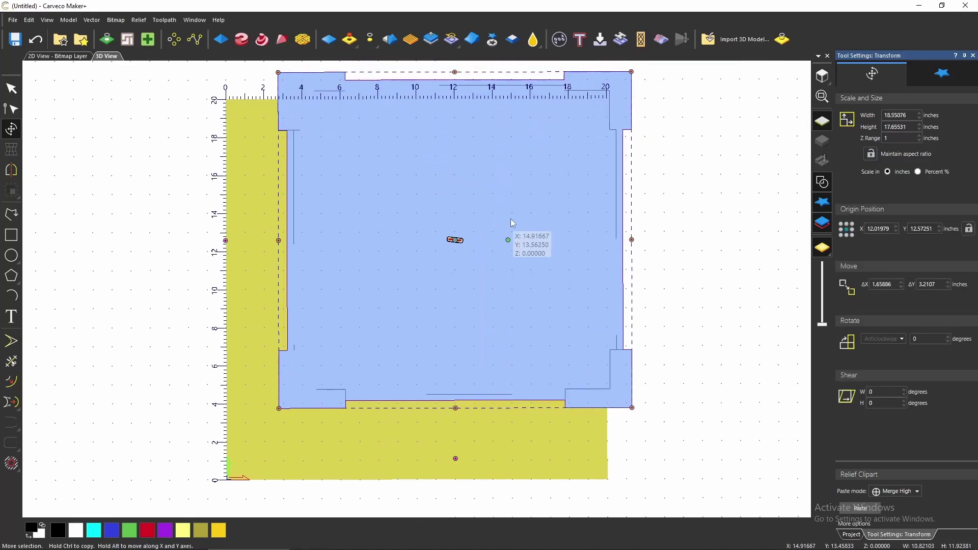
middle_click_drag(511, 214, 541, 125)
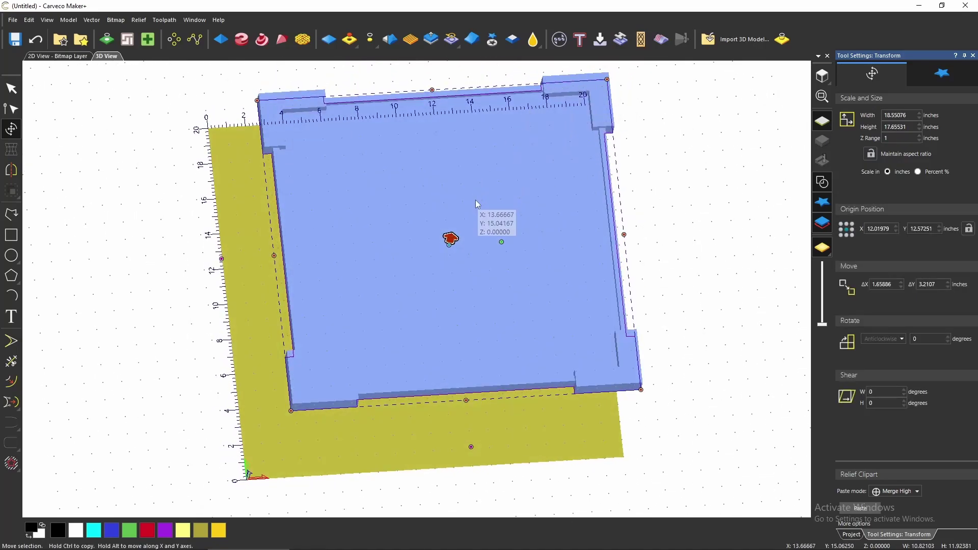
middle_click_drag(475, 200, 451, 286)
scroll(451, 284, "down", 4)
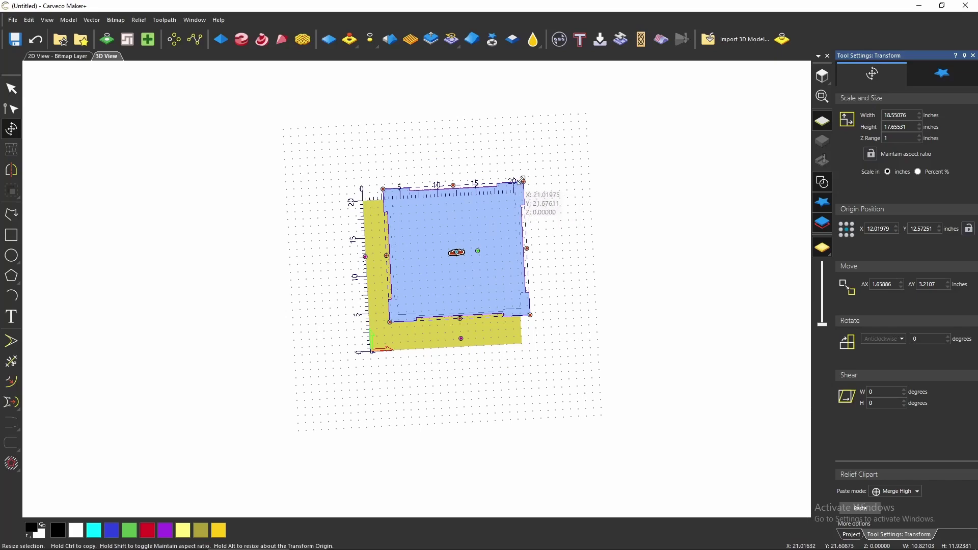
left_click_drag(524, 180, 549, 148)
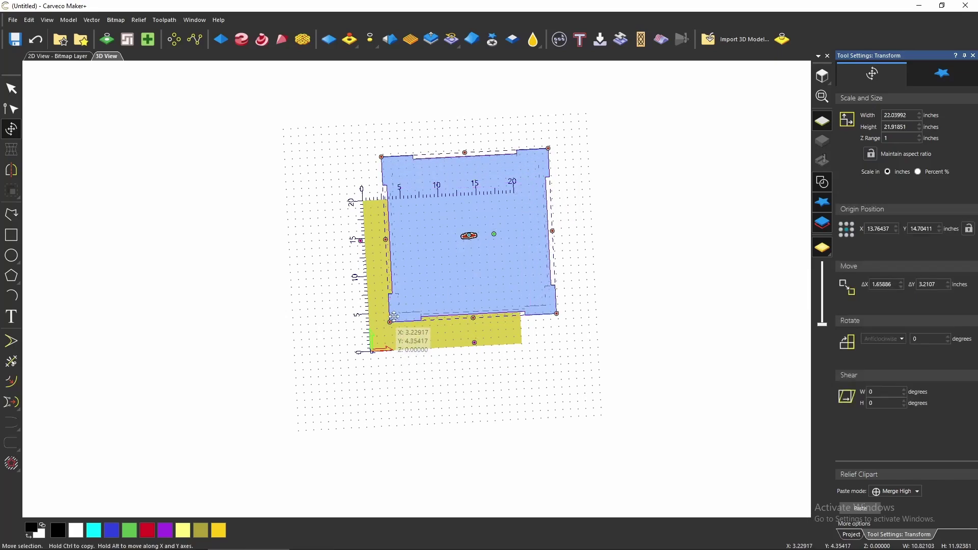
left_click_drag(391, 322, 343, 398)
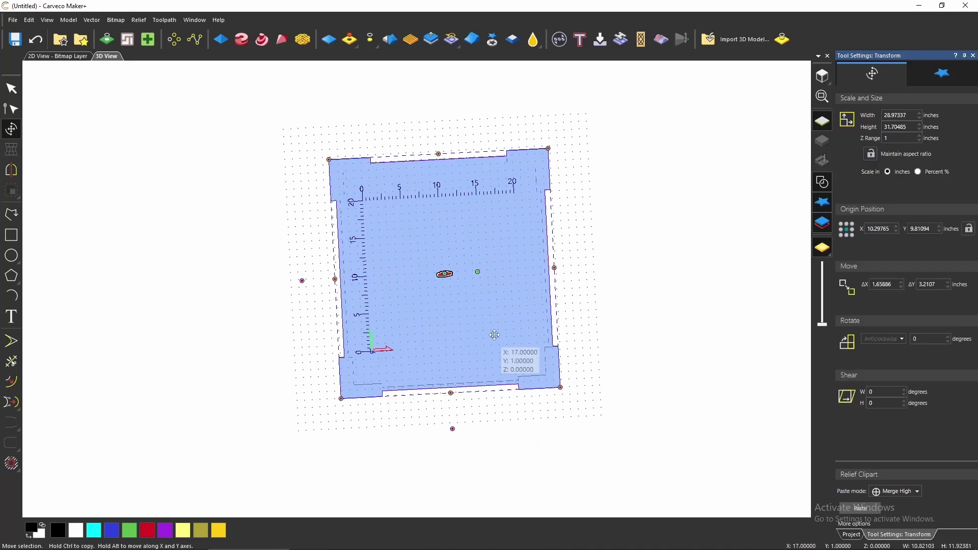
scroll(509, 319, "up", 2)
scroll(510, 320, "up", 1)
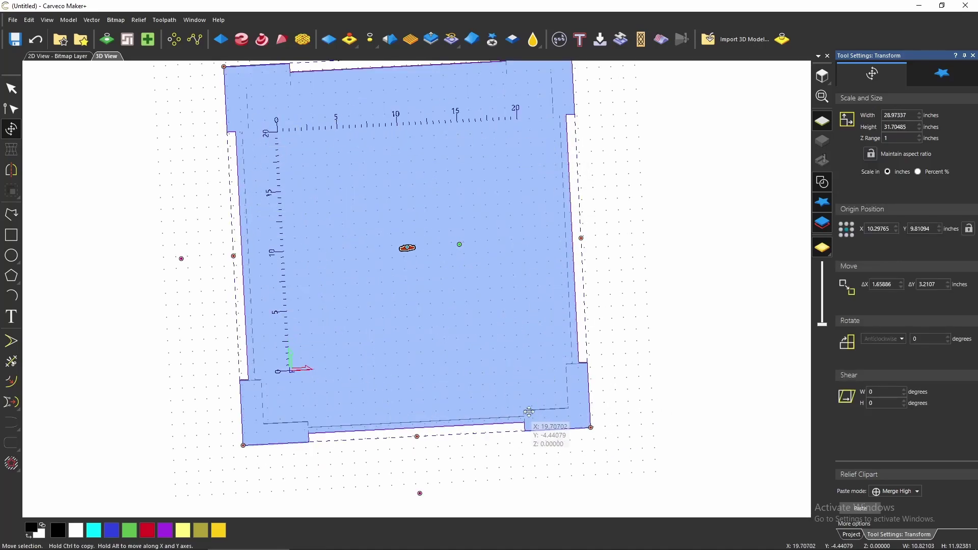
left_click_drag(591, 429, 612, 431)
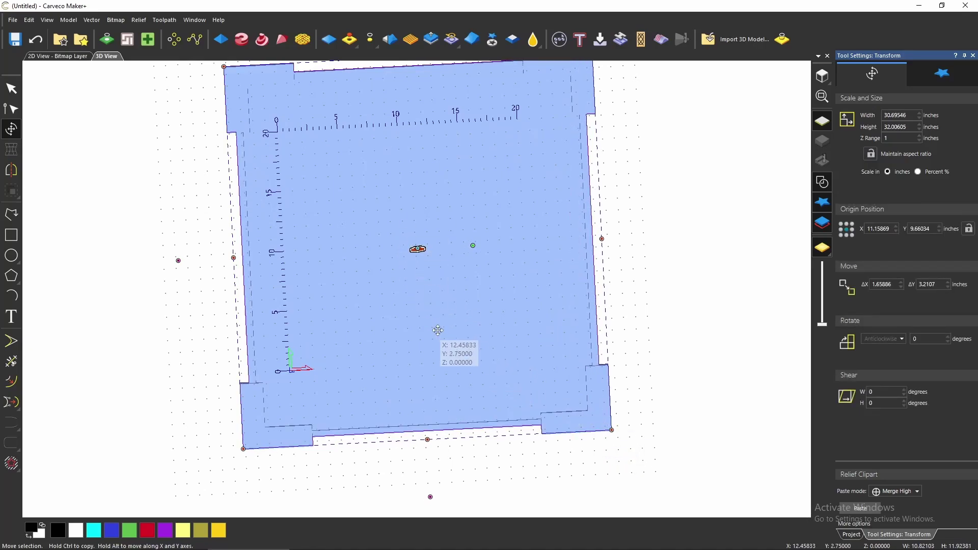
Set the sign base clipart's paste mode to Add.
left_click_drag(411, 261, 411, 258)
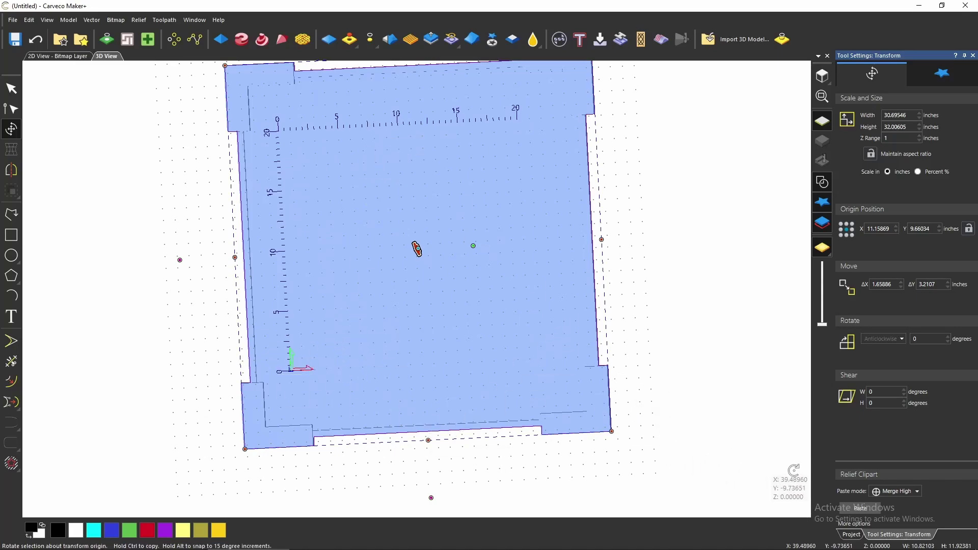
left_click(910, 493)
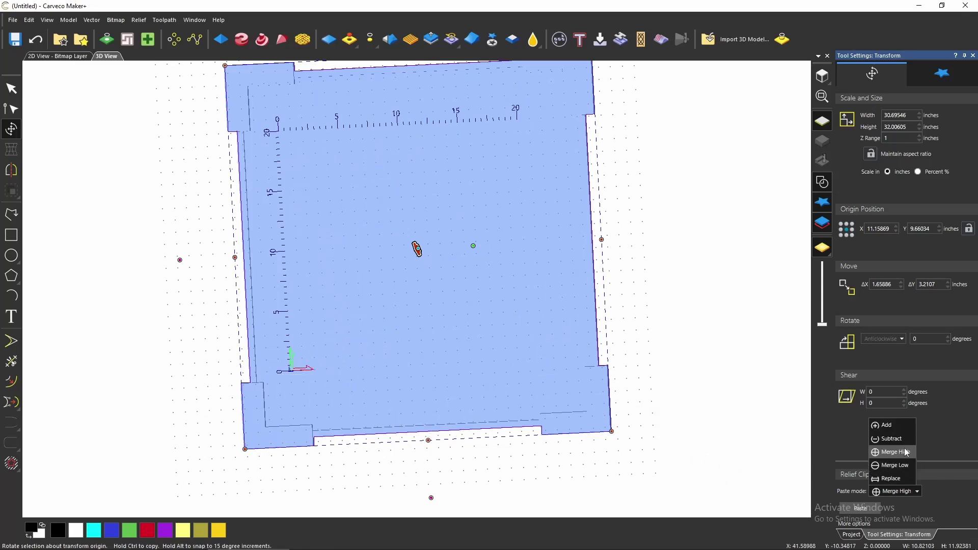
left_click(898, 426)
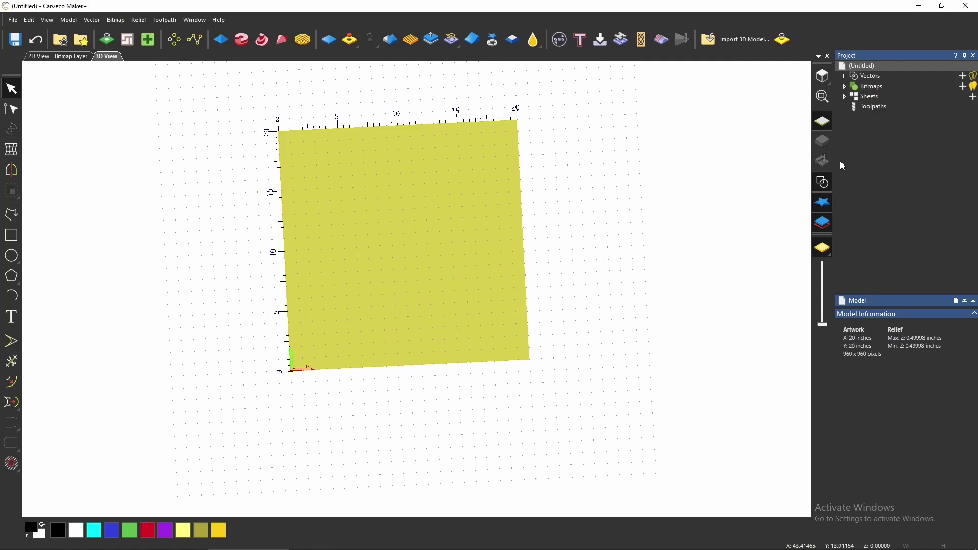
Drag the Wildlife Flower vector onto the slab, about 12.6 by 20 inches.
left_click(60, 57)
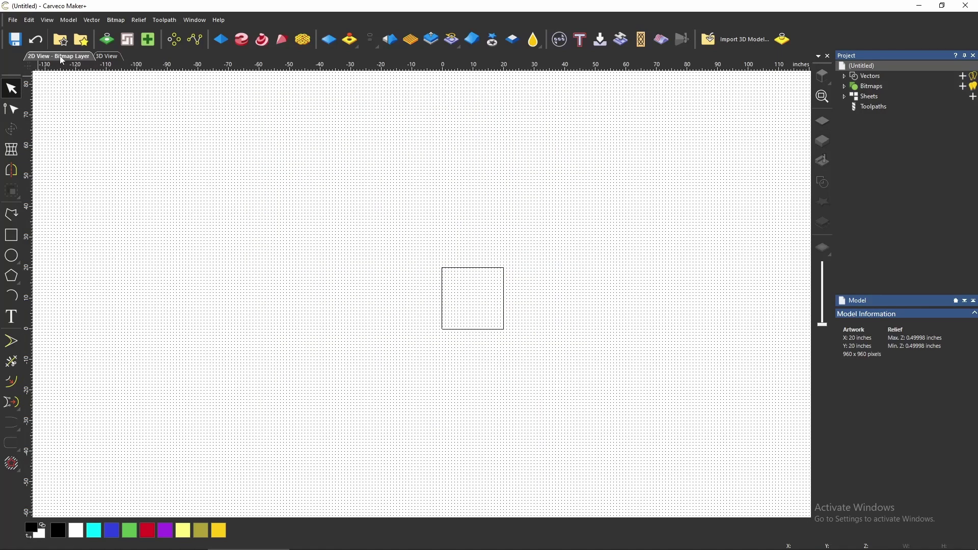
left_click(105, 56)
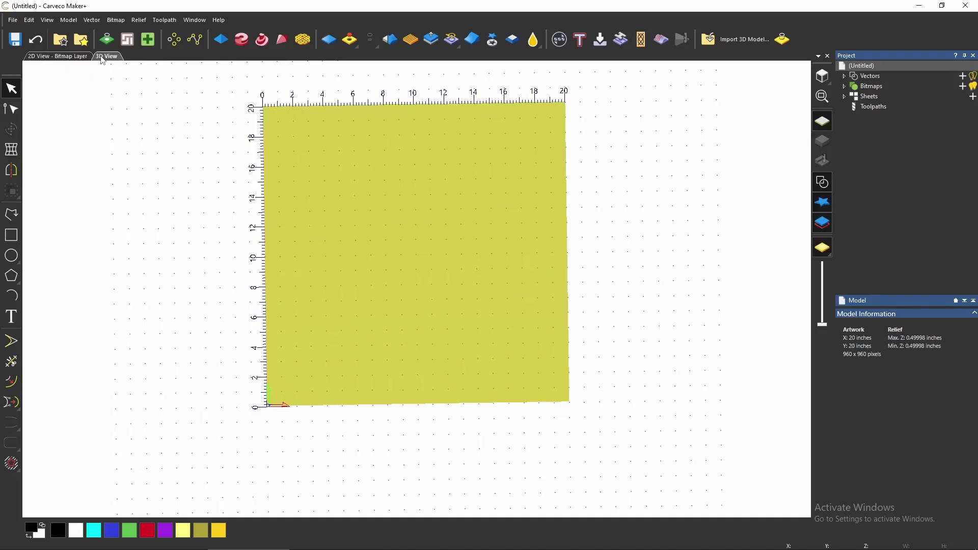
left_click(61, 40)
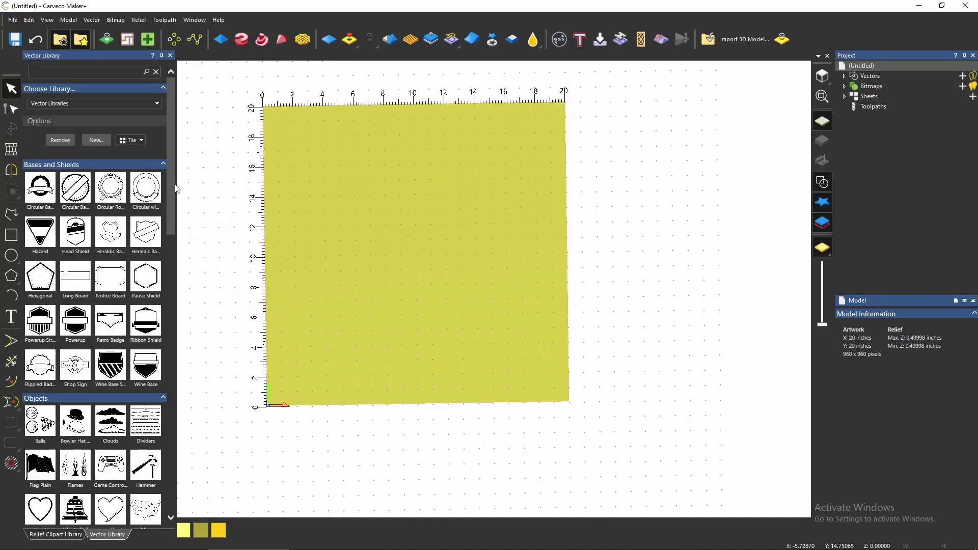
left_click_drag(173, 193, 174, 467)
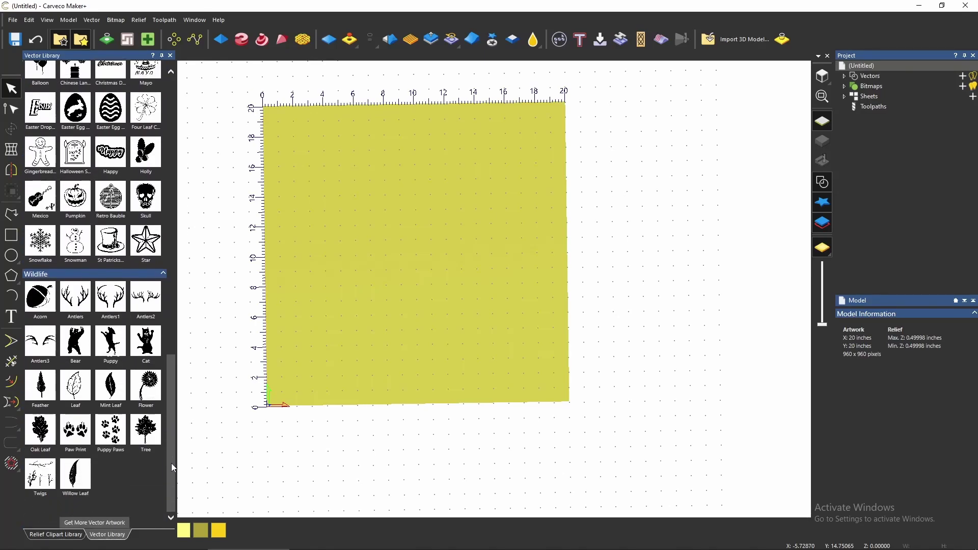
left_click_drag(152, 389, 394, 288)
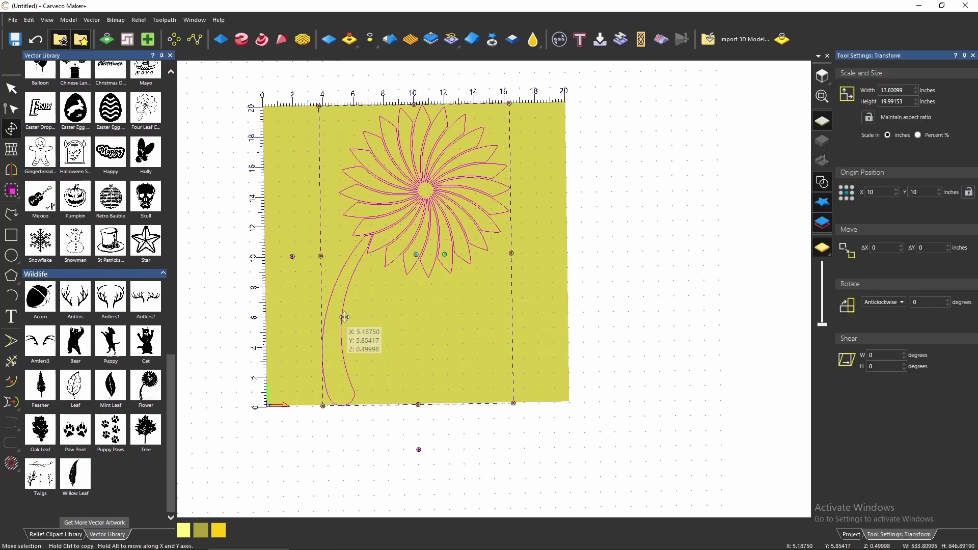
Scale the flower down to 11.49 by 16.59 inches, centred at 10, 10.
left_click(171, 56)
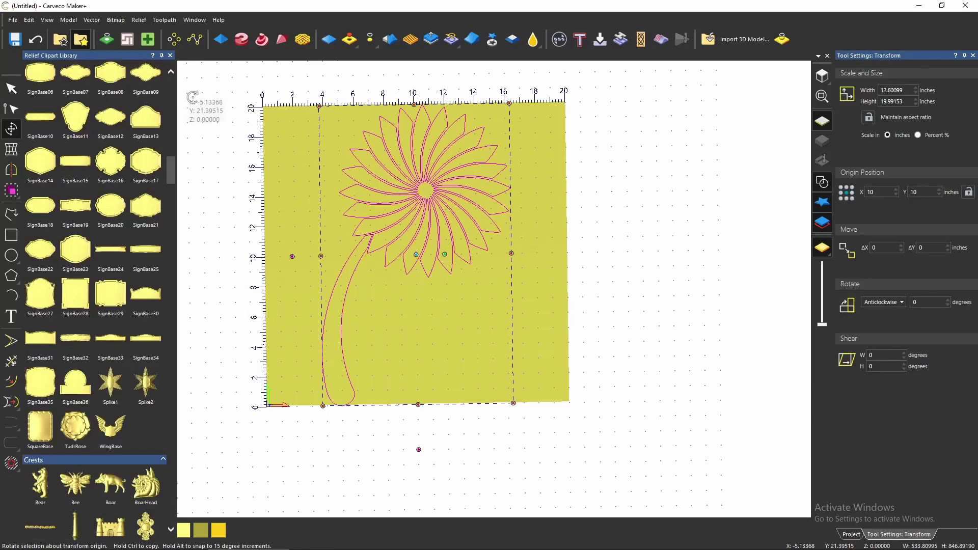
left_click(170, 57)
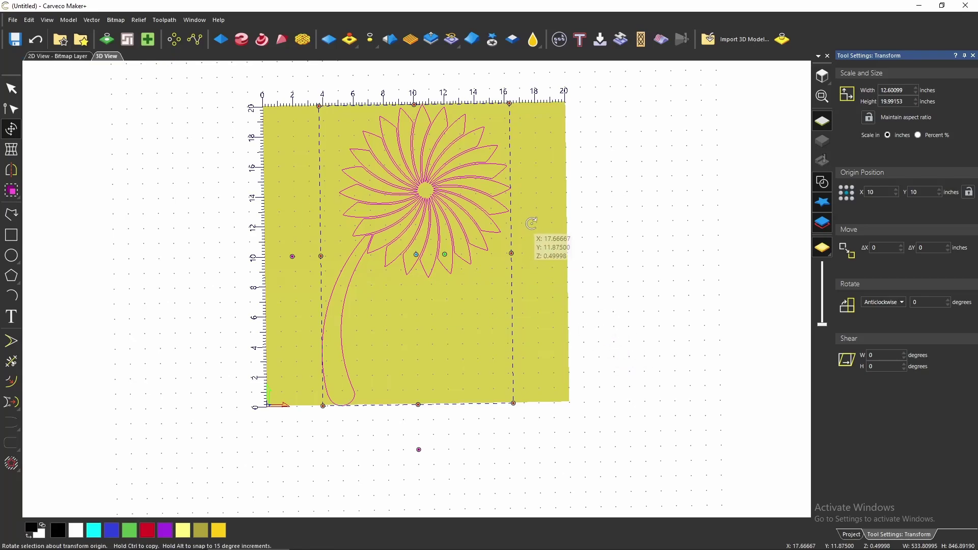
left_click_drag(511, 104, 494, 155)
left_click_drag(410, 341, 413, 312)
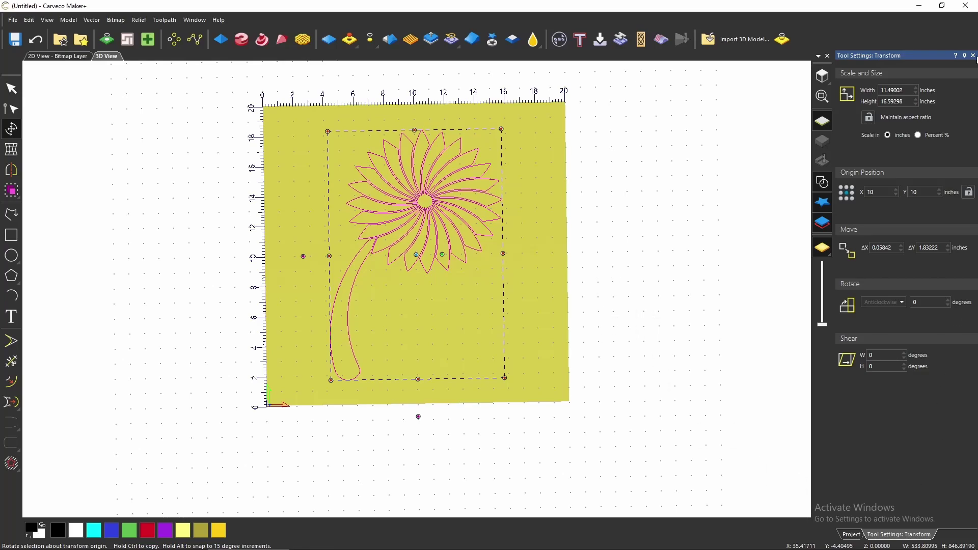
left_click(974, 55)
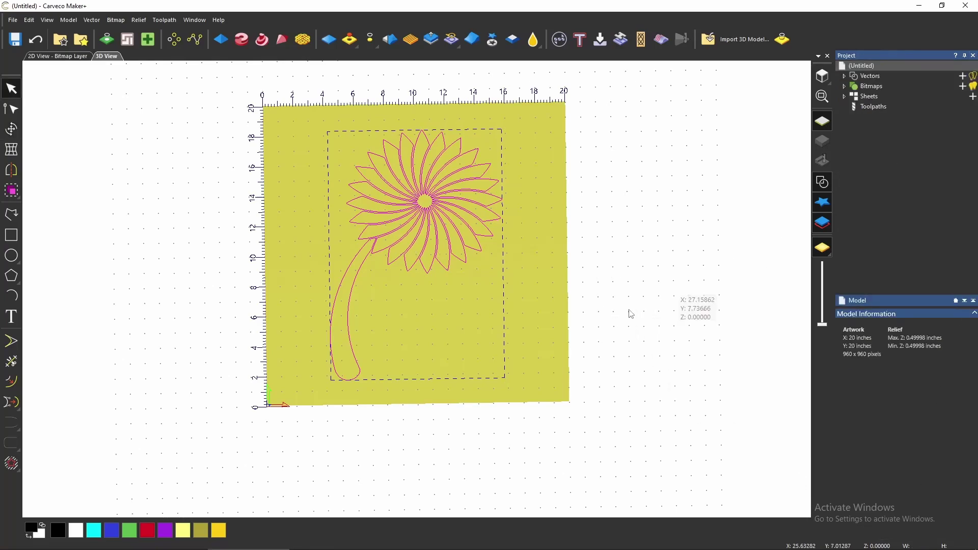
Draw a 0.59-inch-radius circle at the flower's centre.
left_click(460, 313)
scroll(431, 189, "up", 5)
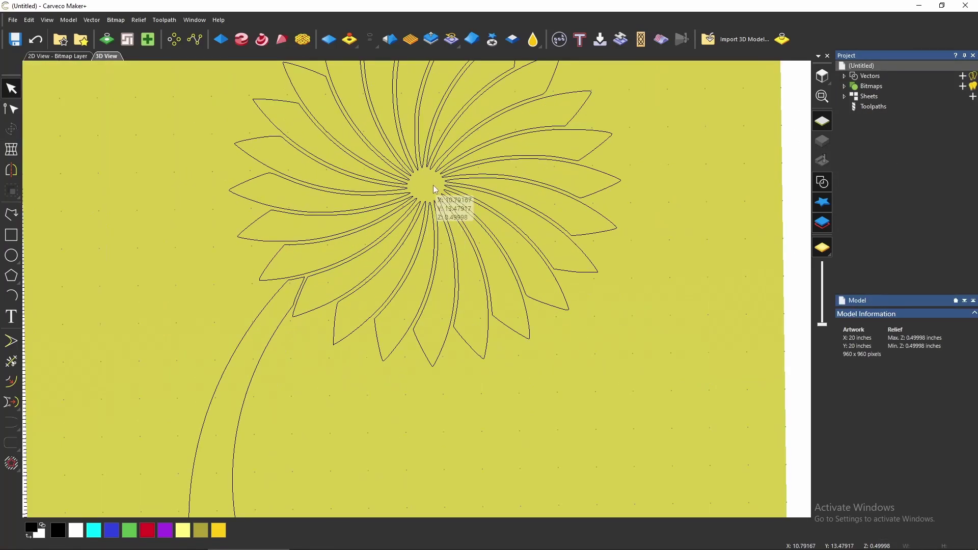
scroll(431, 183, "up", 2)
scroll(426, 178, "up", 2)
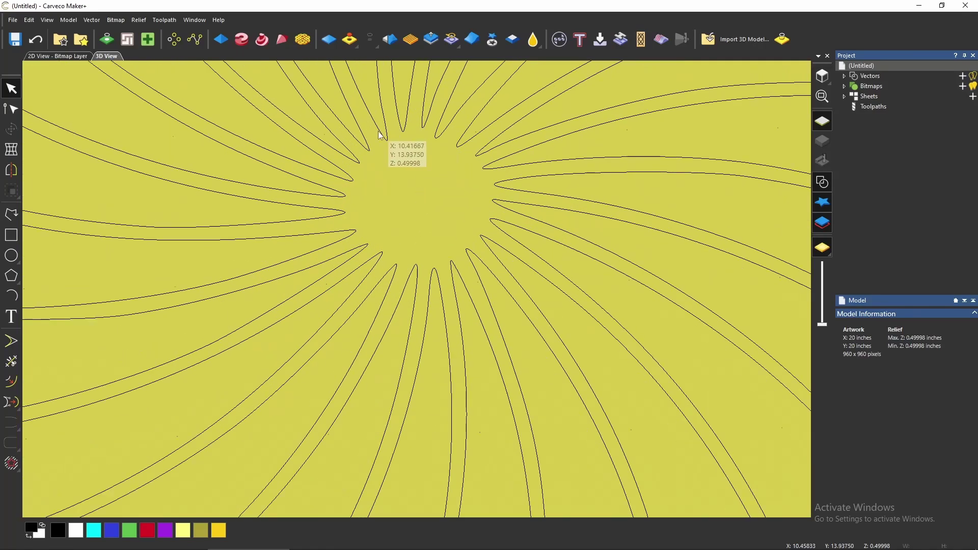
scroll(387, 206, "down", 5)
scroll(407, 227, "up", 5)
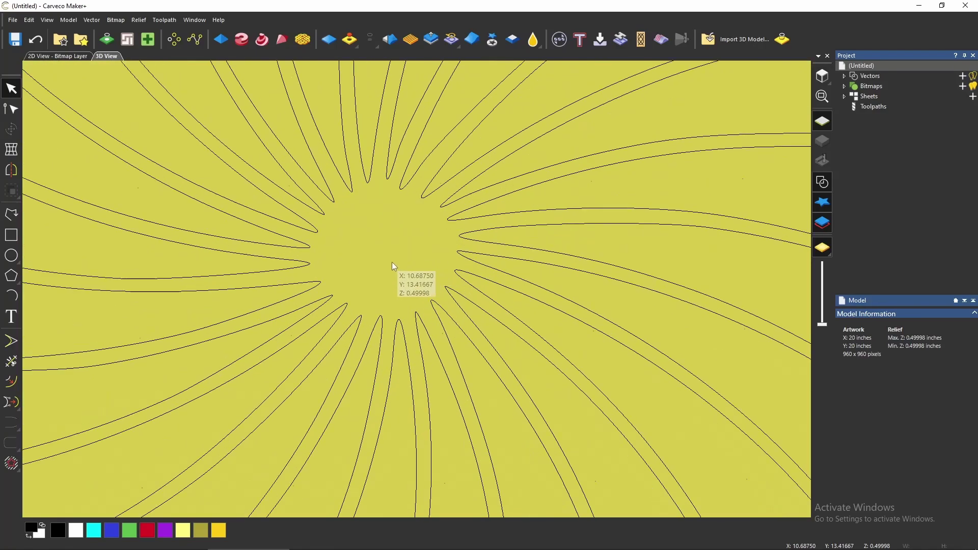
left_click(15, 258)
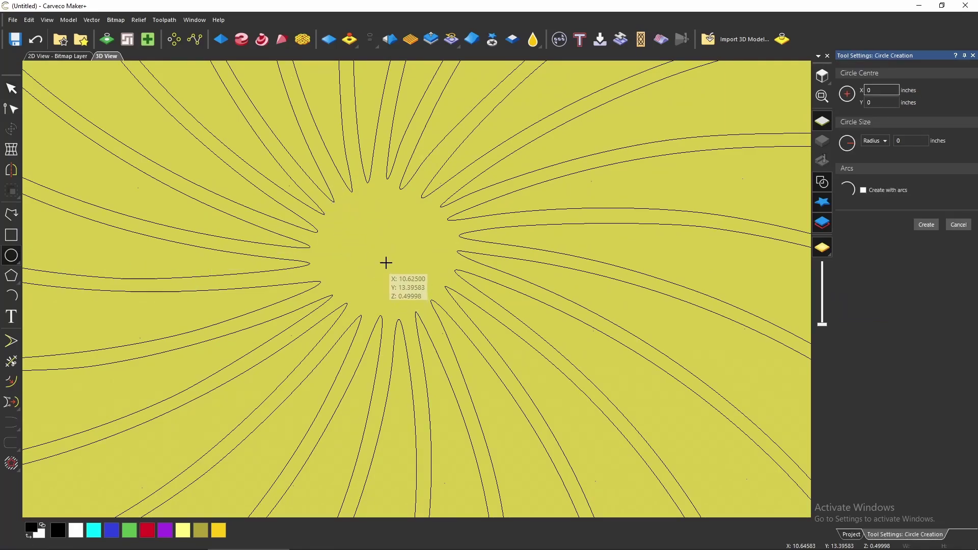
left_click(385, 255)
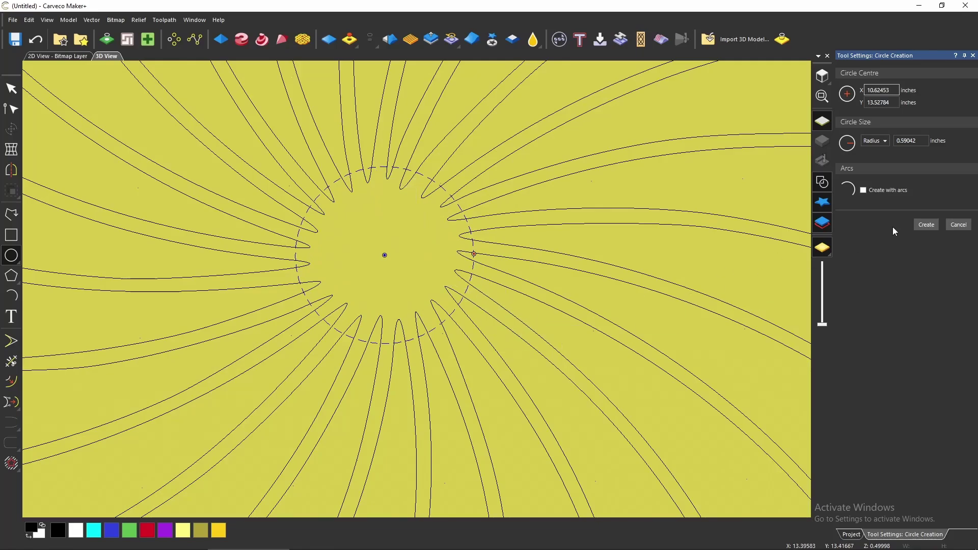
left_click(927, 225)
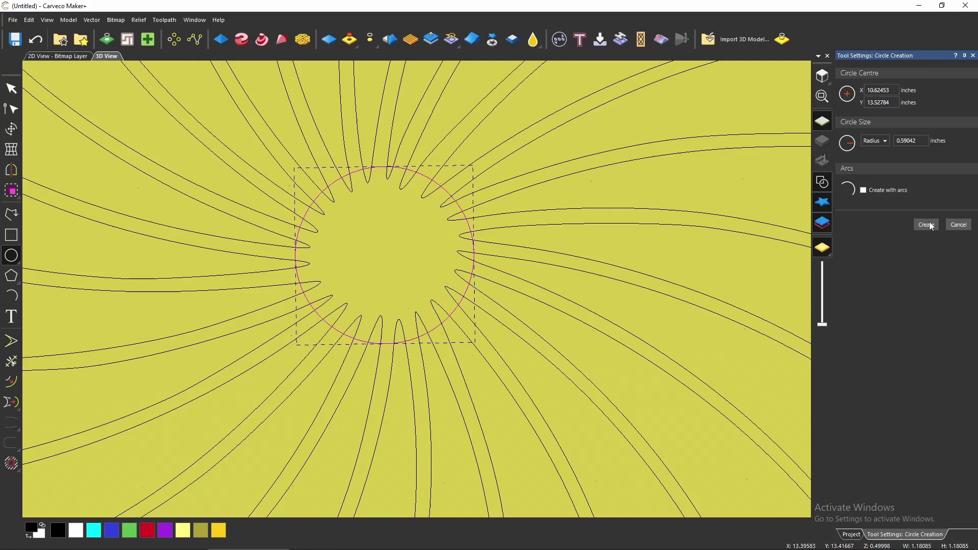
left_click(974, 56)
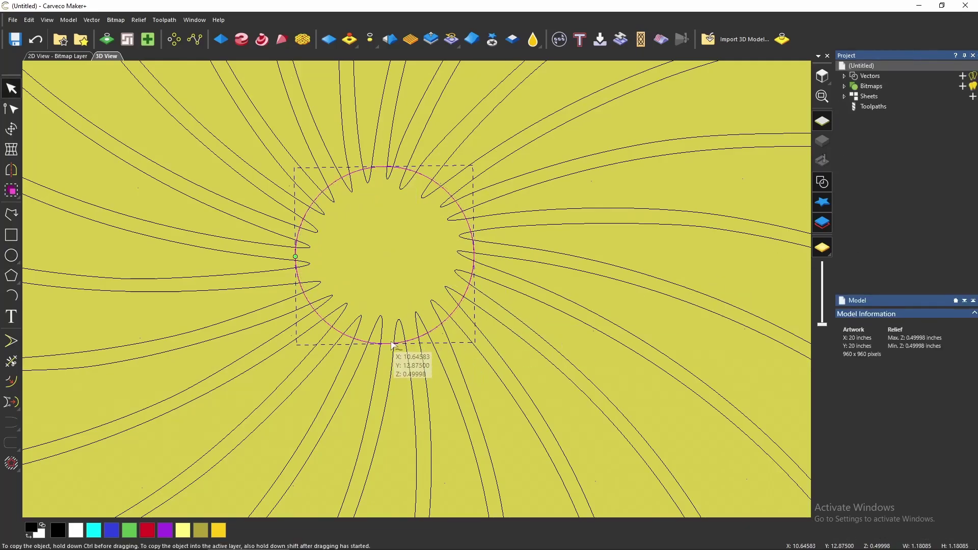
Nudge the circle slightly upward to centre it on the petals' meeting point.
left_click_drag(393, 346, 390, 339)
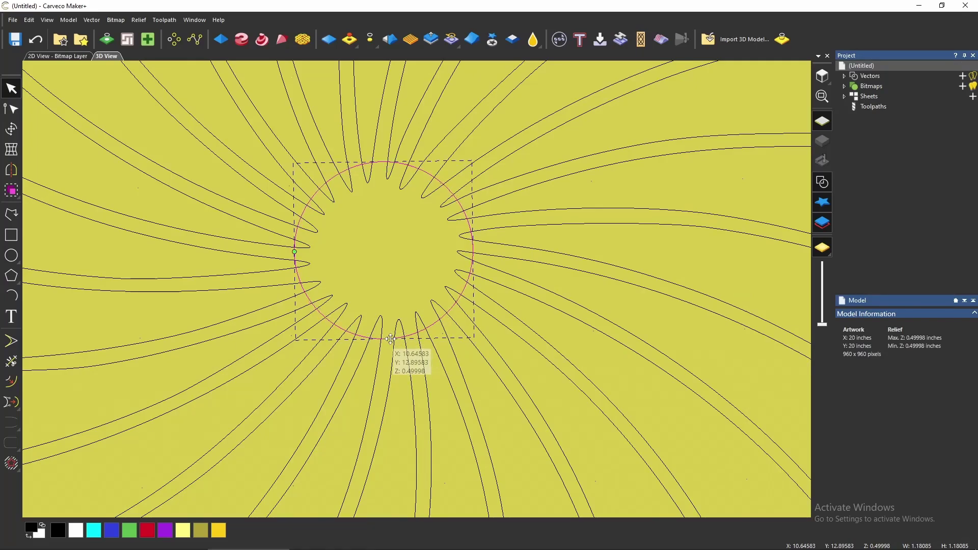
left_click(562, 281)
scroll(461, 404, "down", 2)
scroll(460, 404, "down", 5)
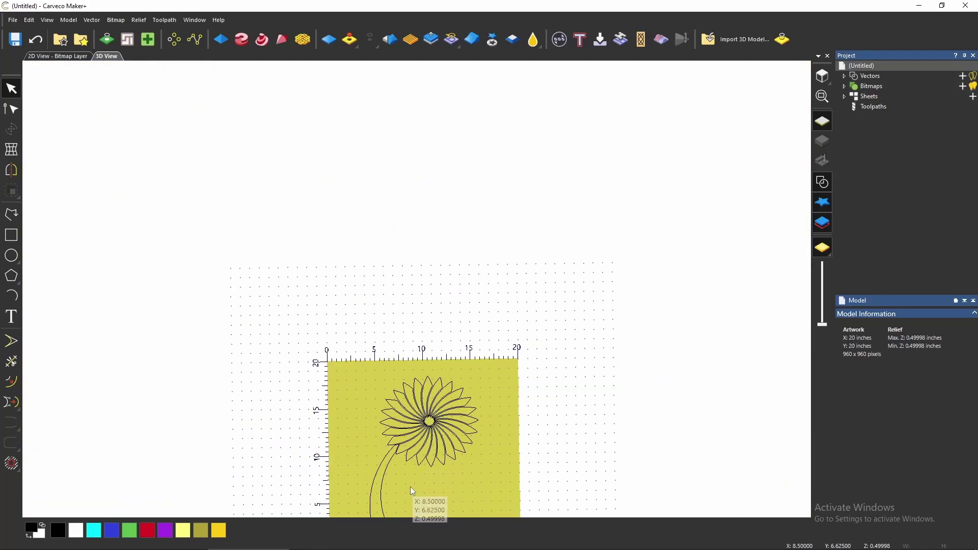
From the top view, box-select all flower and stem vectors and show the zero-vector options.
left_click(825, 84)
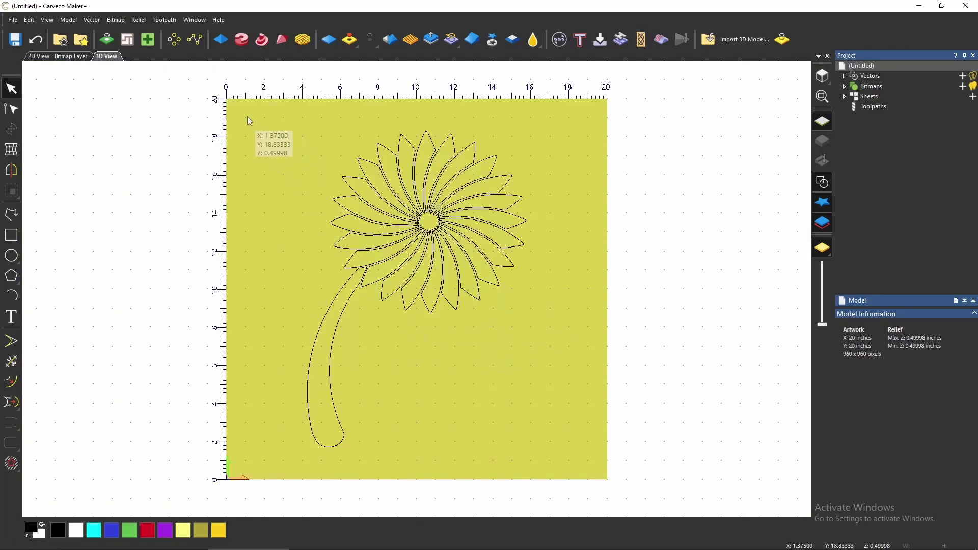
left_click_drag(238, 107, 590, 467)
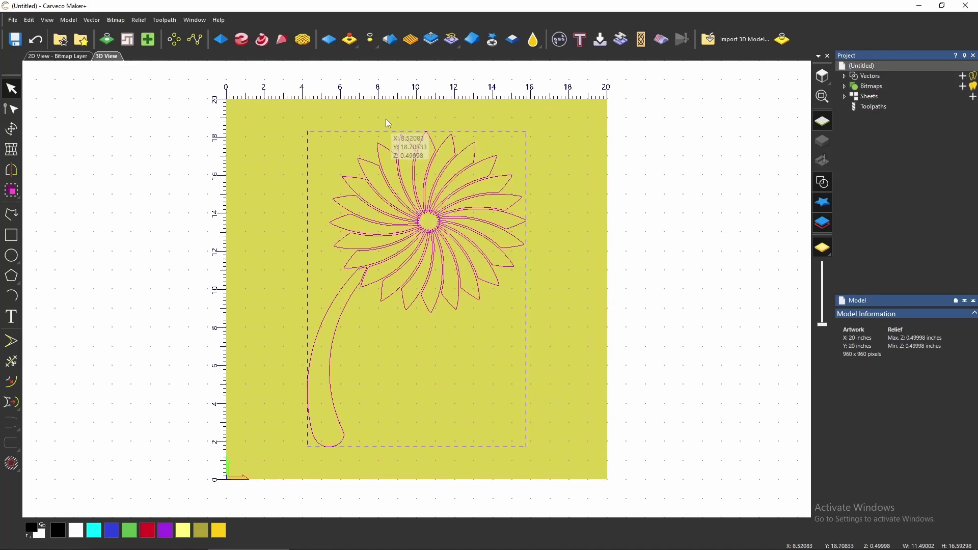
left_click(378, 51)
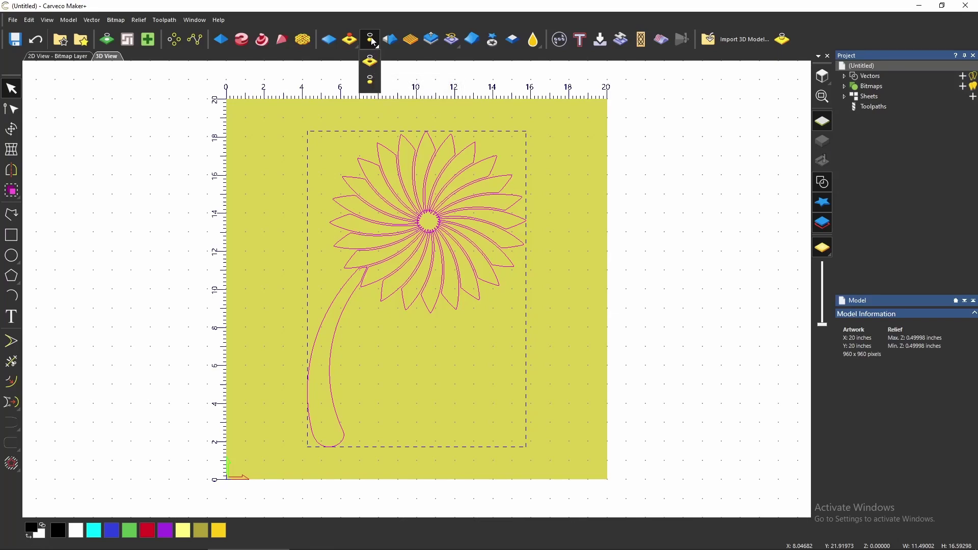
Apply Zero Outside Vector and tilt the view to check the raised petals and stem.
left_click(373, 84)
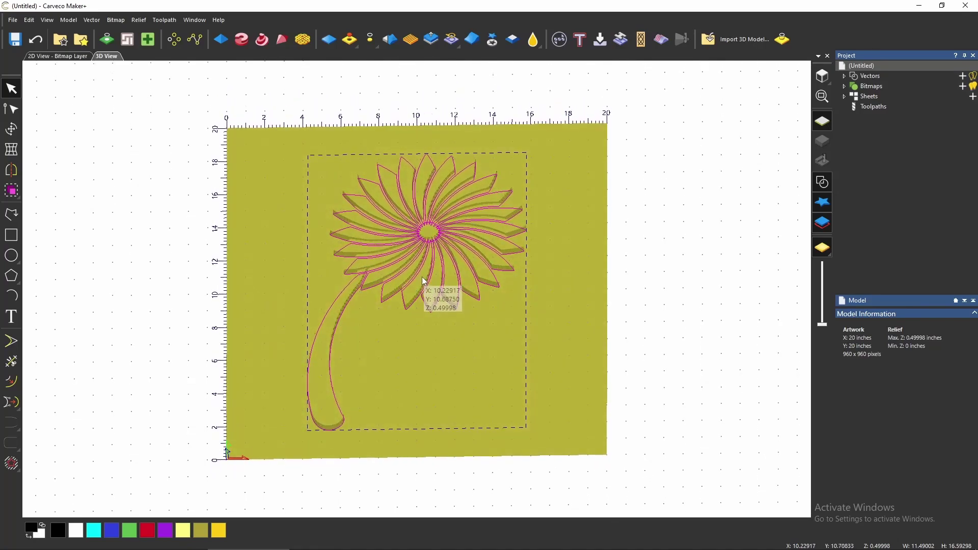
scroll(422, 295, "up", 5)
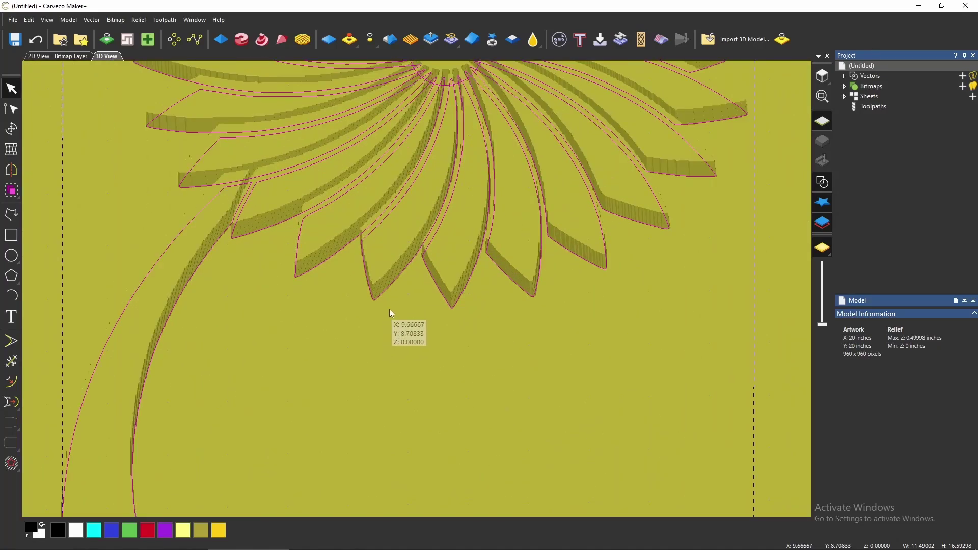
scroll(412, 270, "down", 3)
left_click_drag(431, 340, 415, 388)
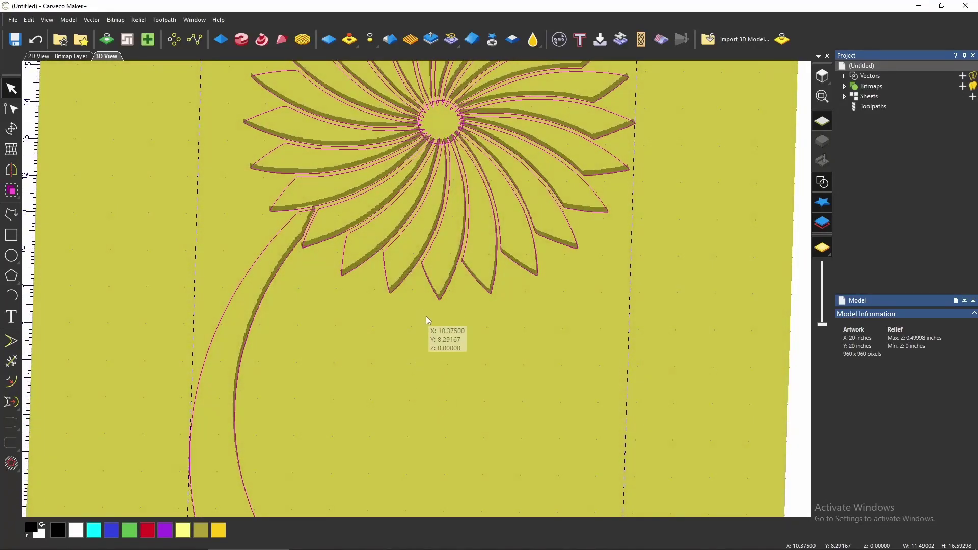
Scale the relief to a height of 1 inch.
left_click(431, 48)
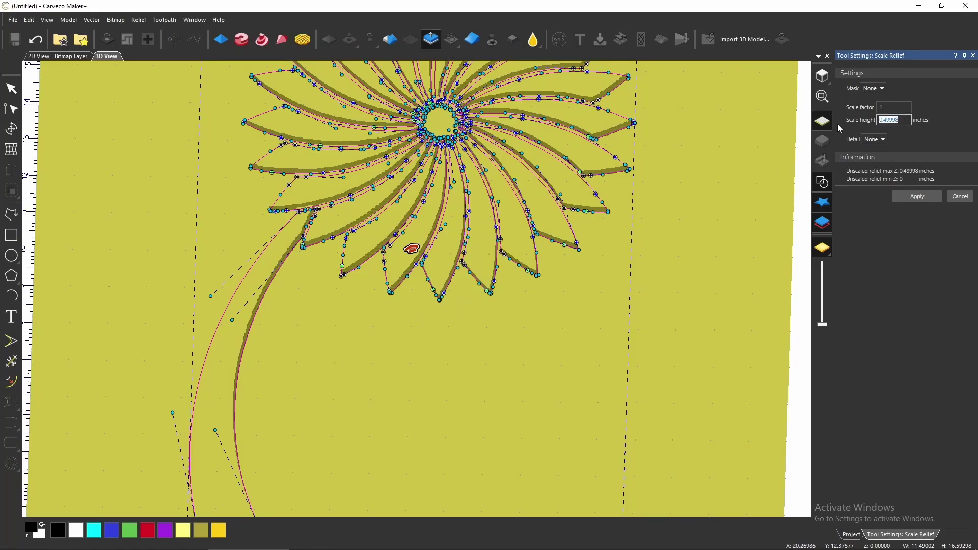
type("1")
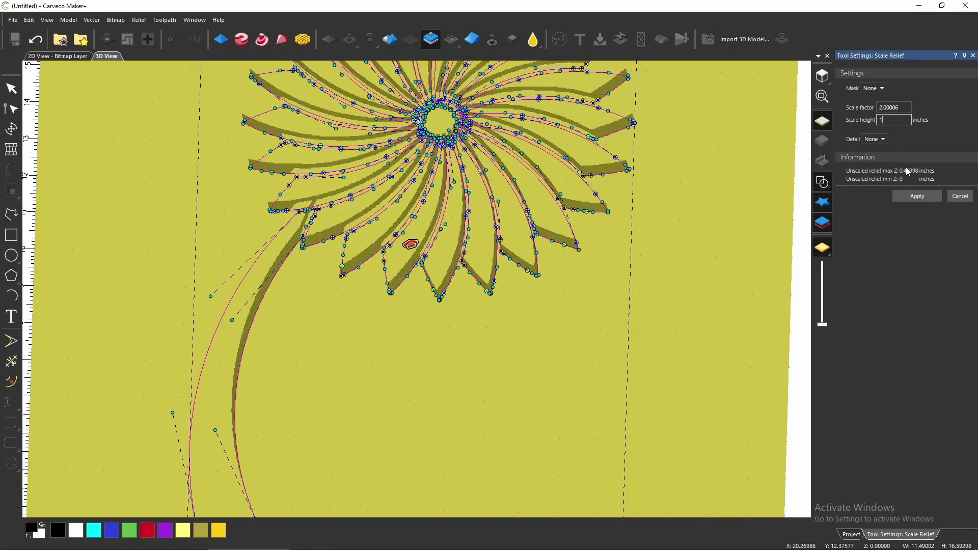
left_click(917, 199)
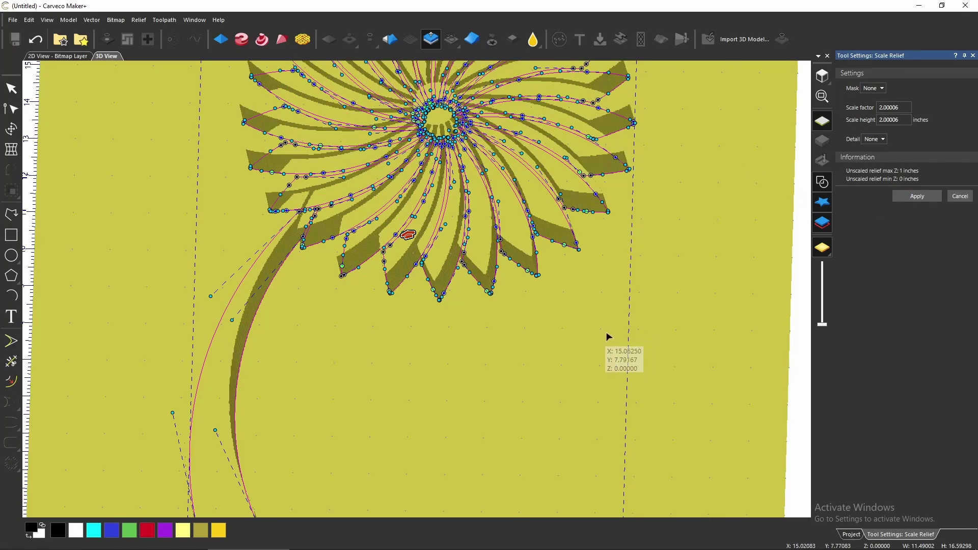
Close the Scale Relief panel and tilt the view to inspect the 20 x 20 inch flower relief.
left_click(974, 56)
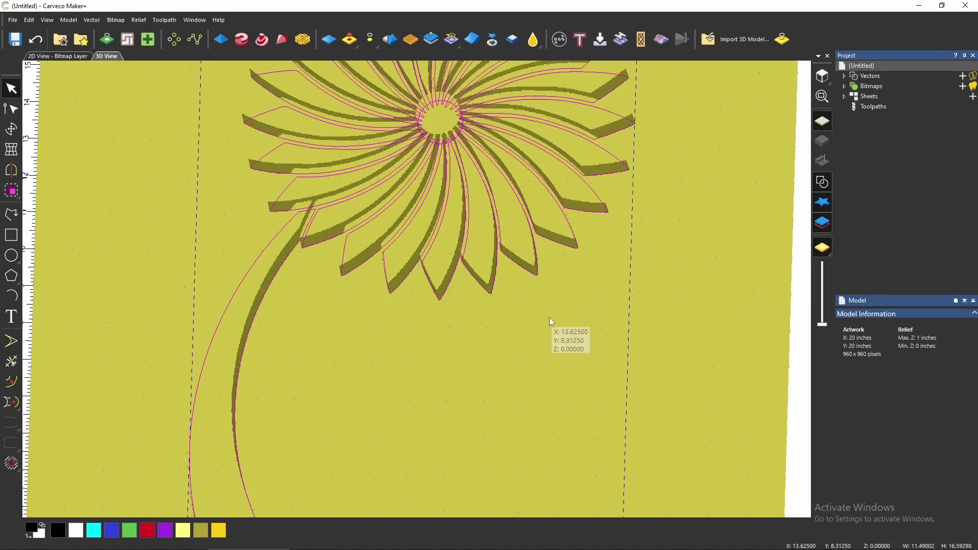
left_click_drag(544, 318, 518, 319)
scroll(516, 314, "down", 3)
scroll(515, 301, "up", 5)
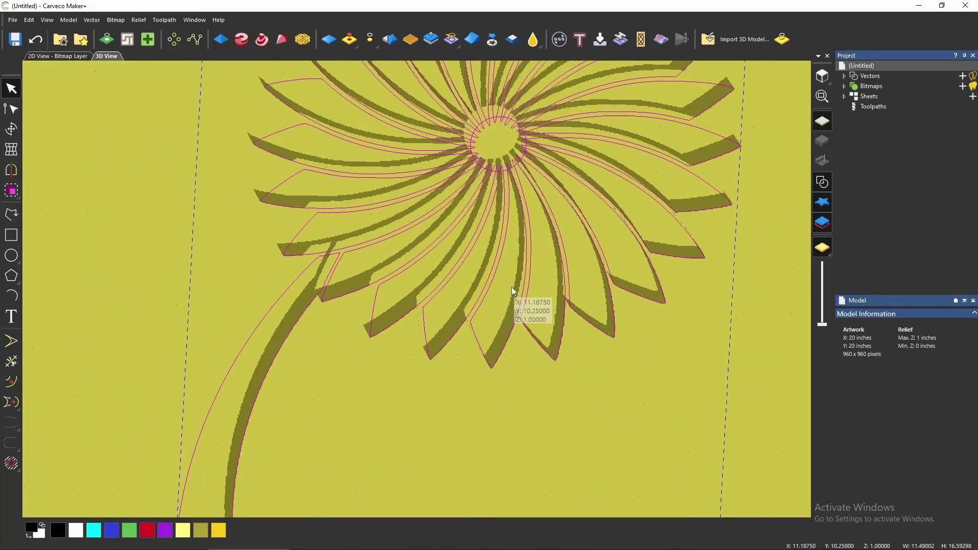
scroll(514, 291, "down", 5)
left_click_drag(545, 387, 498, 390)
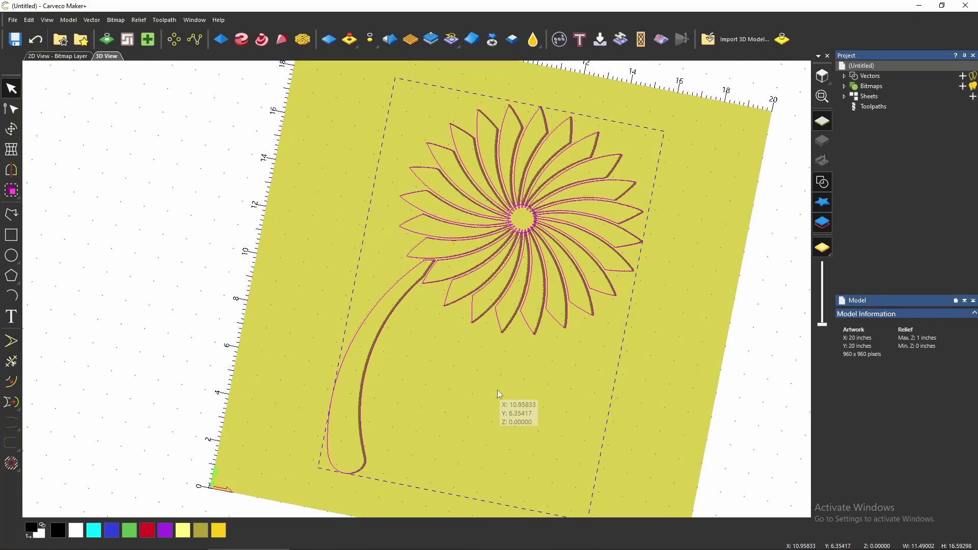
Create a flat-plane-closed triangle mesh at 0.0001 tolerance, inspect it, then close the mesh panel.
left_click(561, 40)
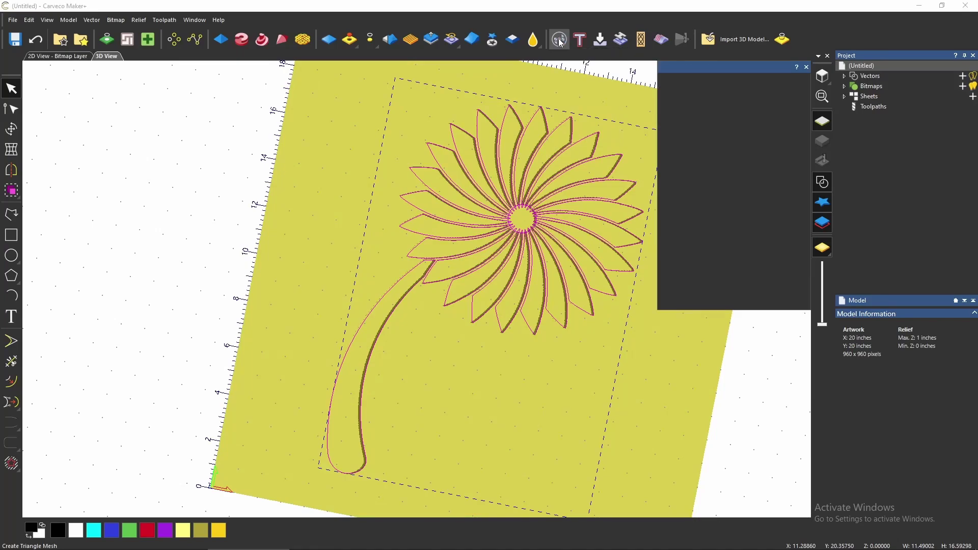
left_click(793, 300)
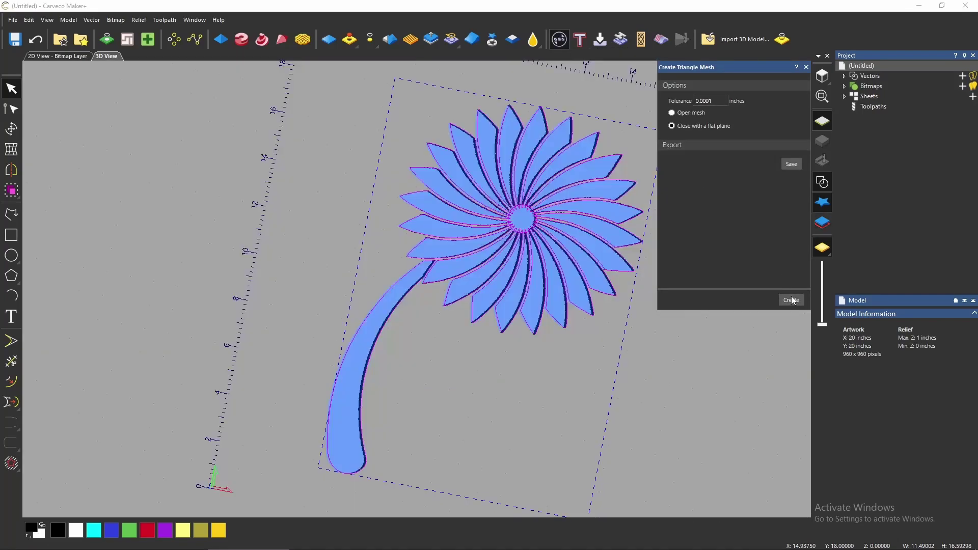
left_click_drag(523, 418, 607, 418)
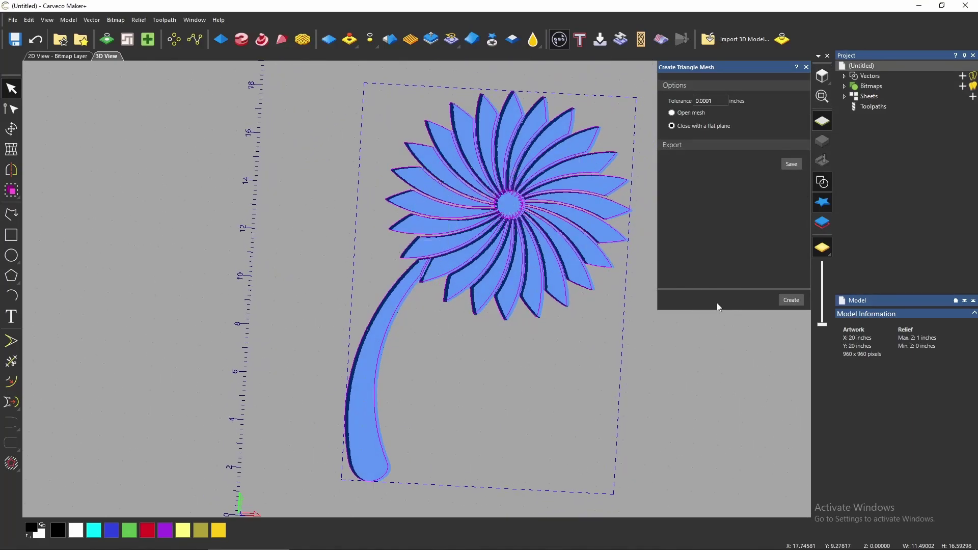
left_click(808, 67)
left_click_drag(570, 304, 521, 309)
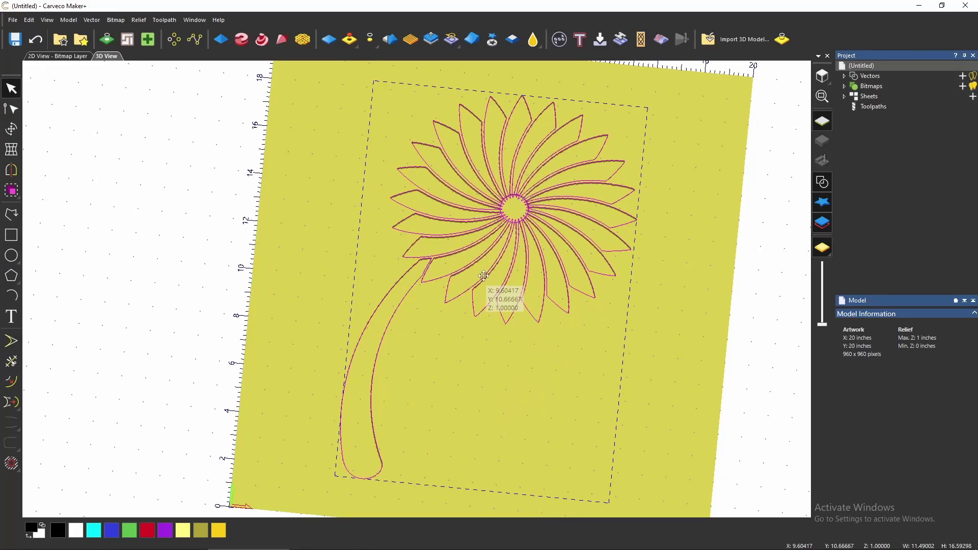
Scale the relief height by 0.75 with Emboss detail at 0.25 inch.
left_click(432, 41)
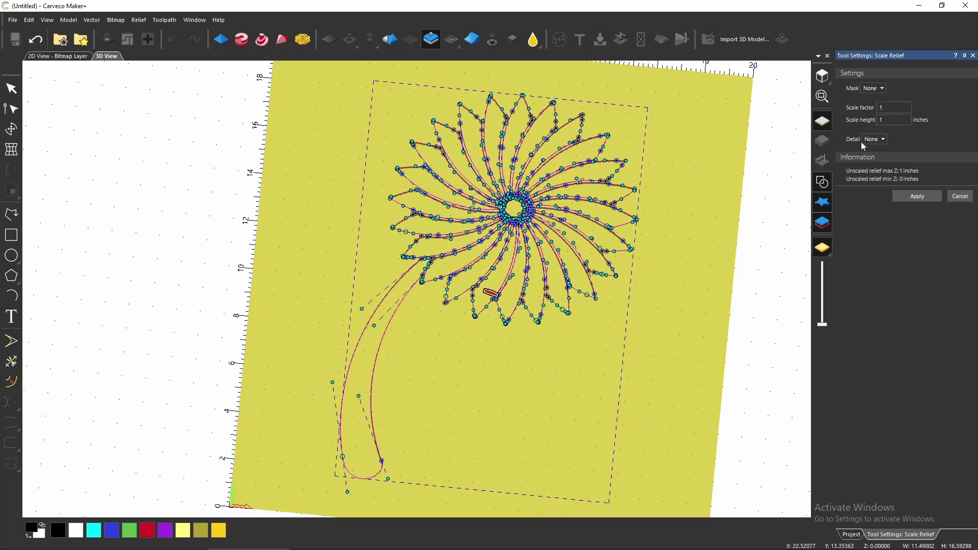
left_click(877, 143)
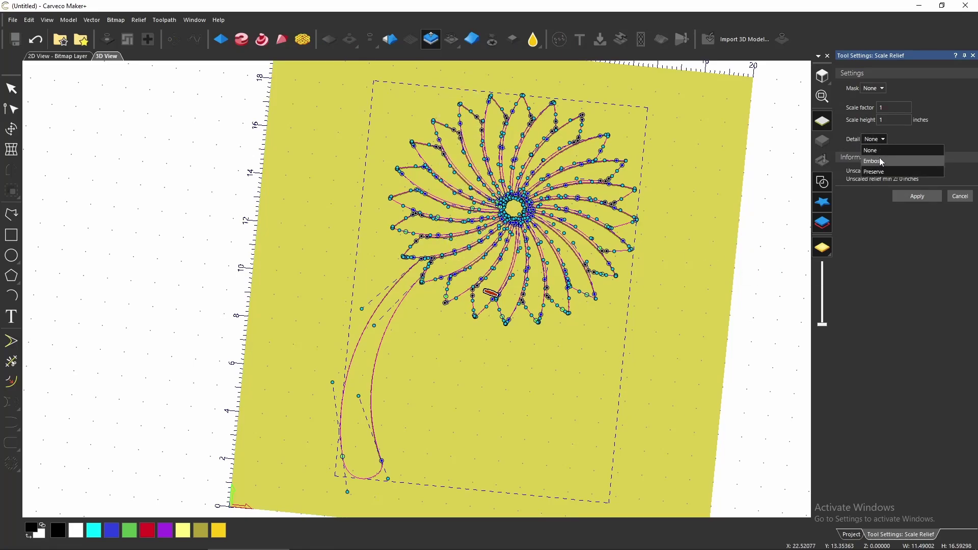
left_click(880, 161)
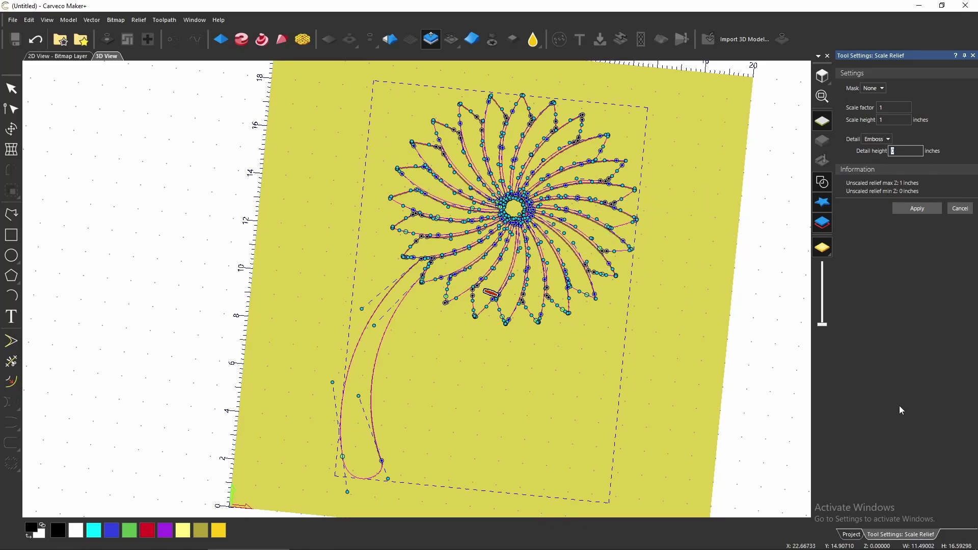
type(".25")
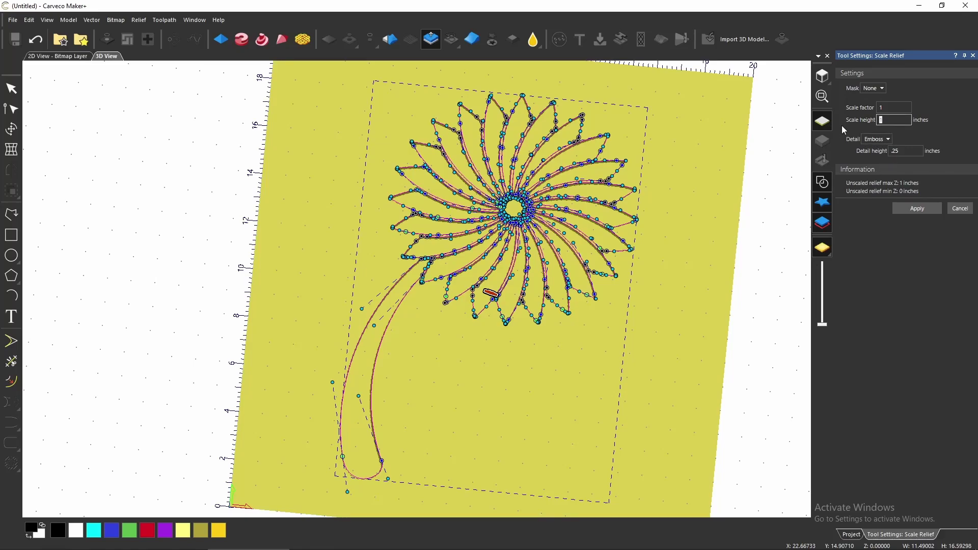
type("1")
key("BackSpace")
type(".75")
left_click(909, 209)
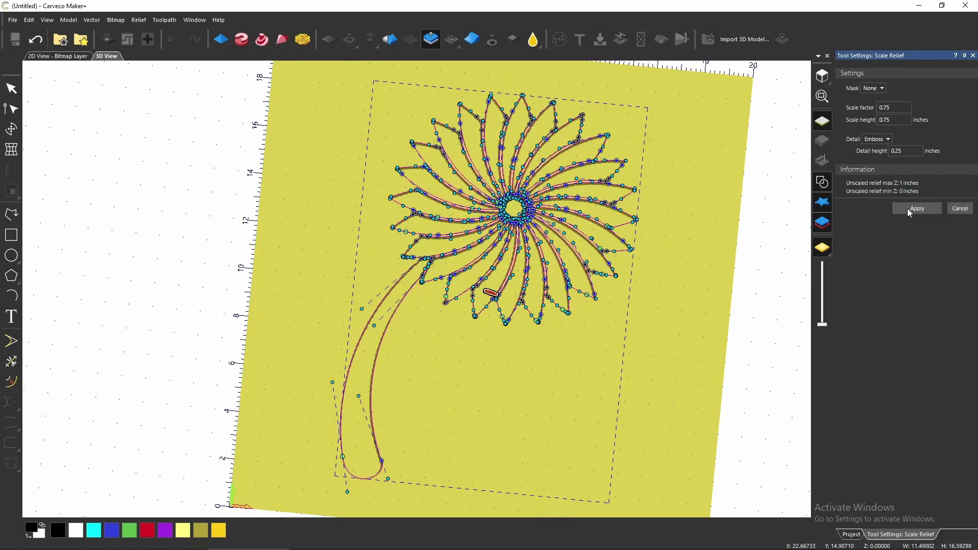
Close the Scale Relief panel and orbit the view to inspect the raised petals.
left_click(975, 55)
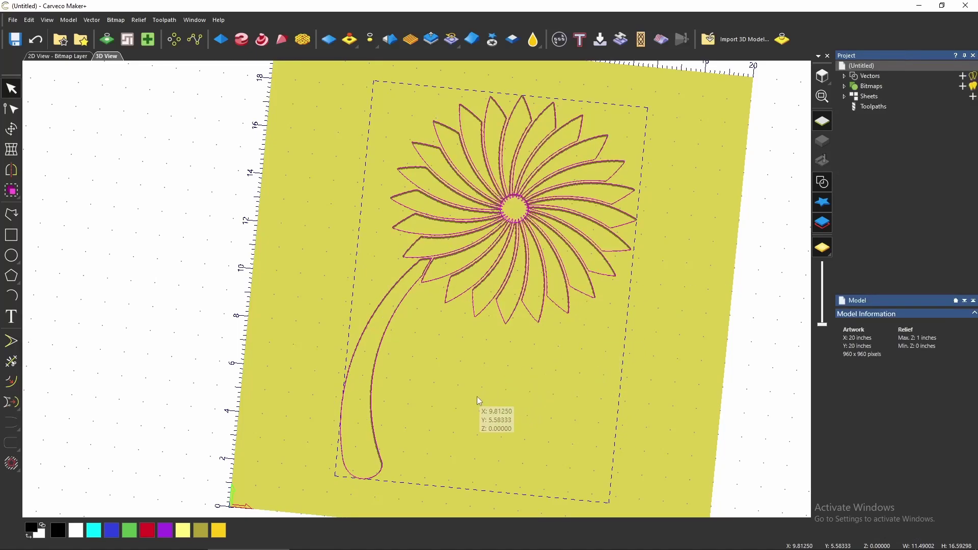
scroll(477, 396, "up", 1)
scroll(525, 298, "up", 1)
mouse_move(549, 357)
left_mouse_down()
mouse_move(536, 291)
mouse_move(545, 250)
mouse_move(562, 321)
left_mouse_up()
scroll(556, 312, "down", 3)
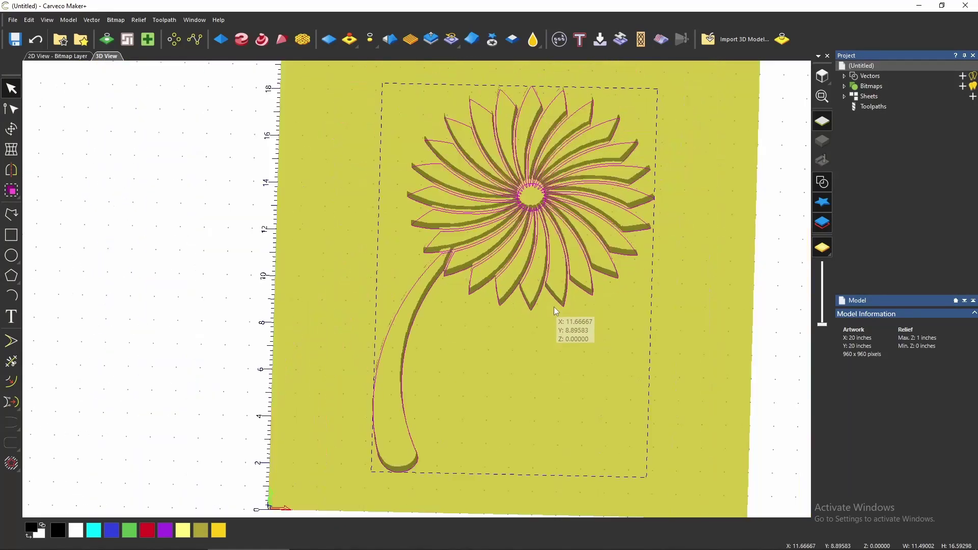
scroll(557, 237, "up", 2)
scroll(557, 237, "up", 1)
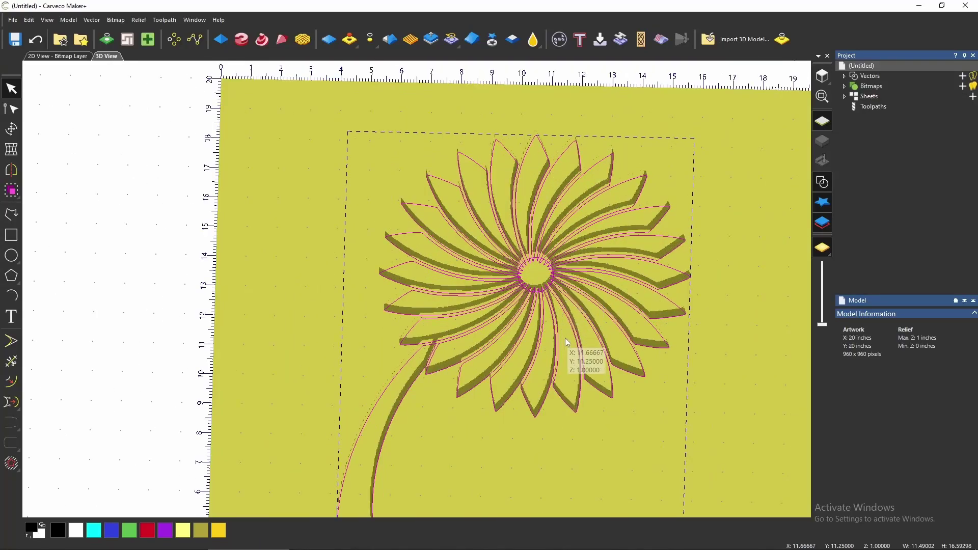
Smooth the whole relief at 100% strength with twelve repeated passes, then close the panel.
left_click(390, 40)
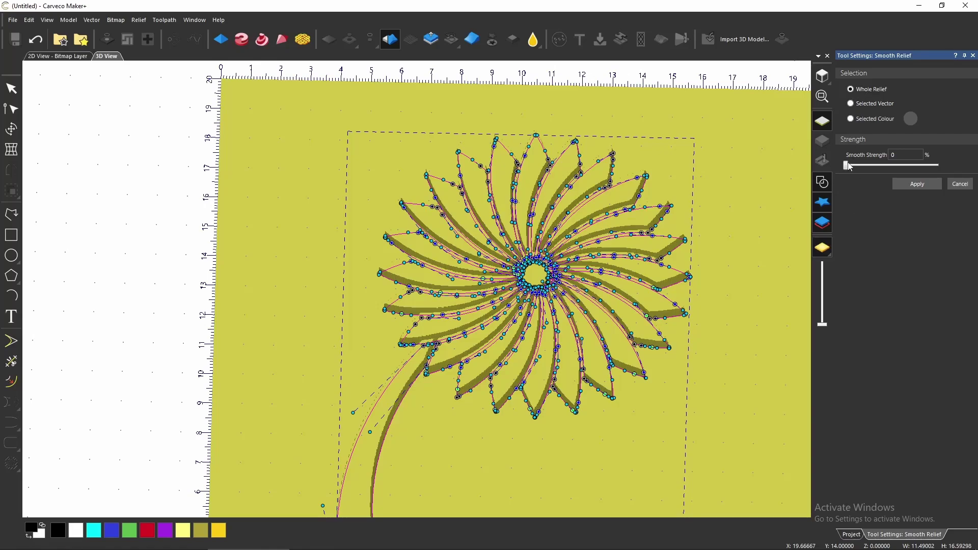
left_click_drag(851, 168, 938, 166)
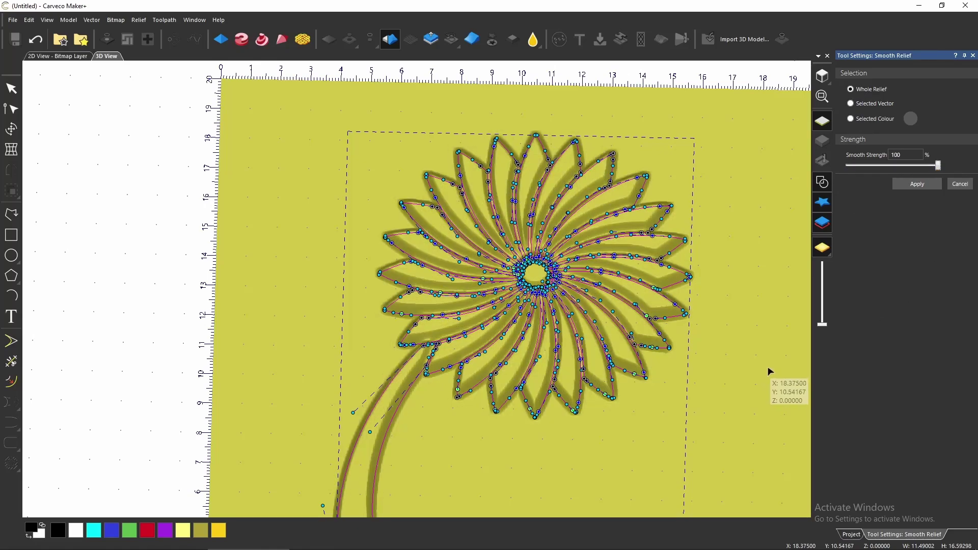
left_click(906, 185)
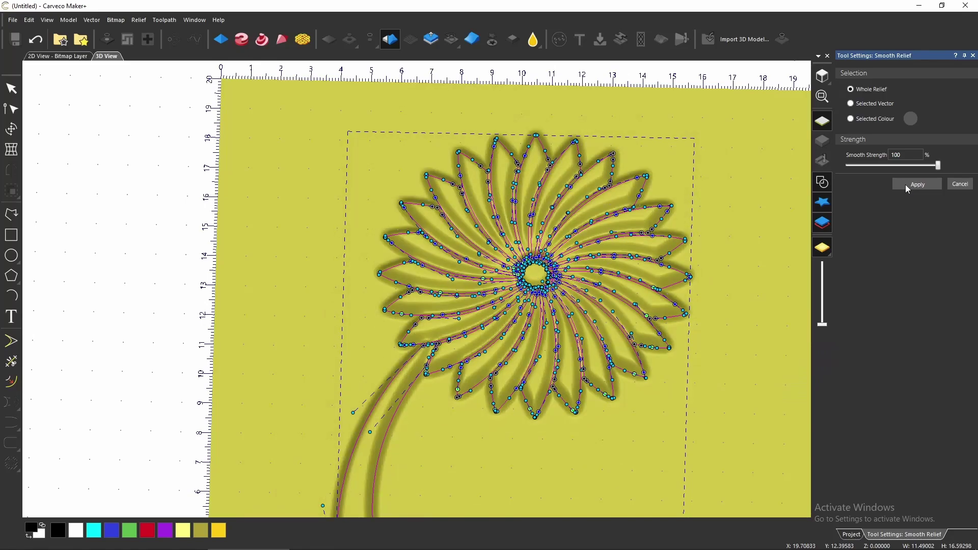
left_click(907, 184)
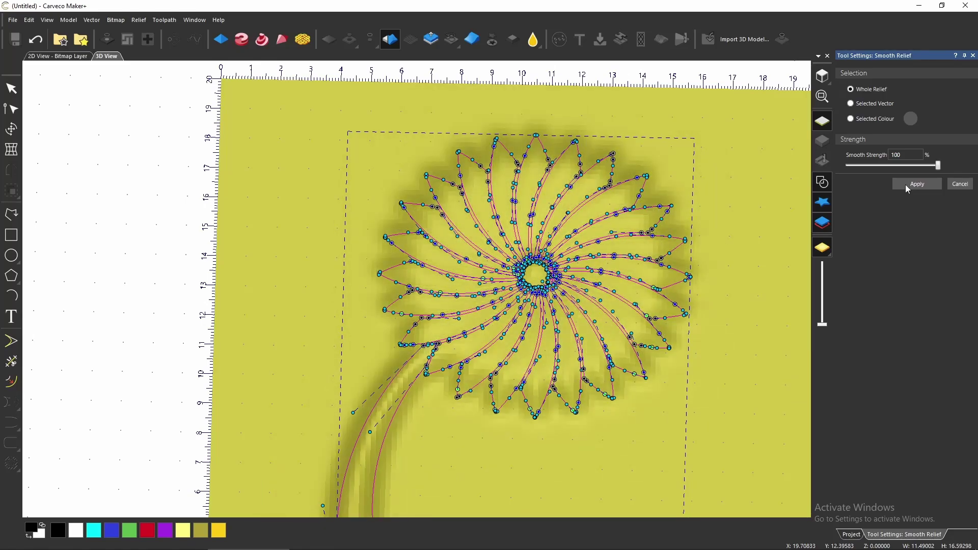
left_click(906, 184)
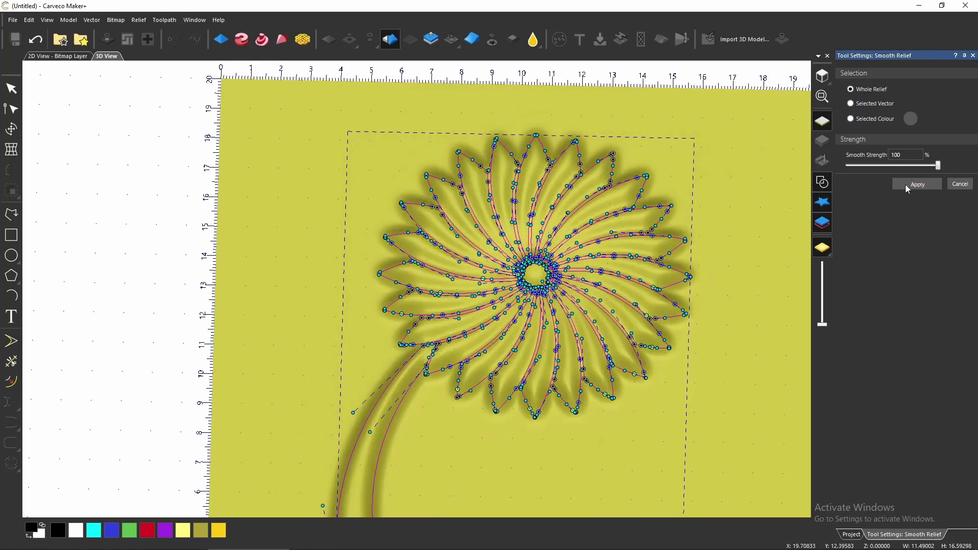
left_click(906, 184)
left_click(906, 185)
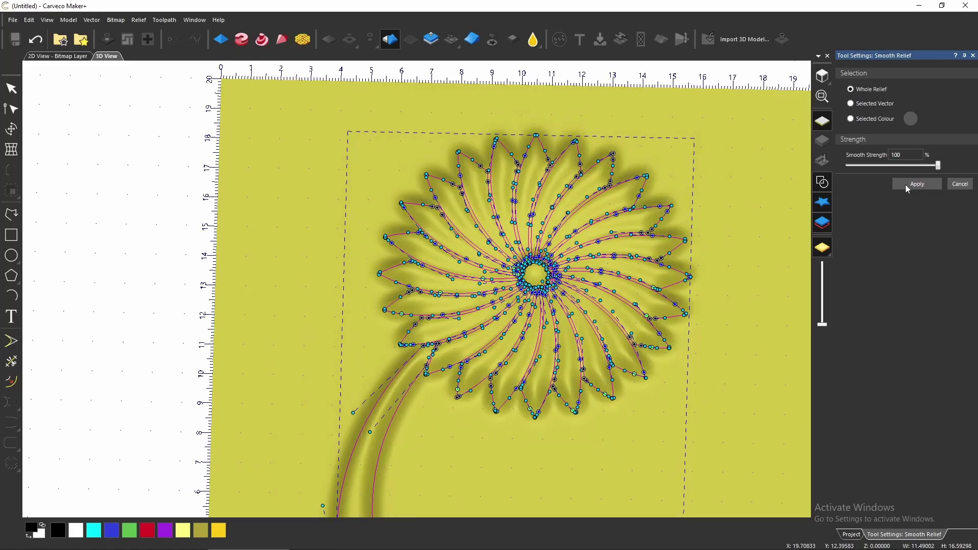
left_click(906, 184)
left_click(906, 184)
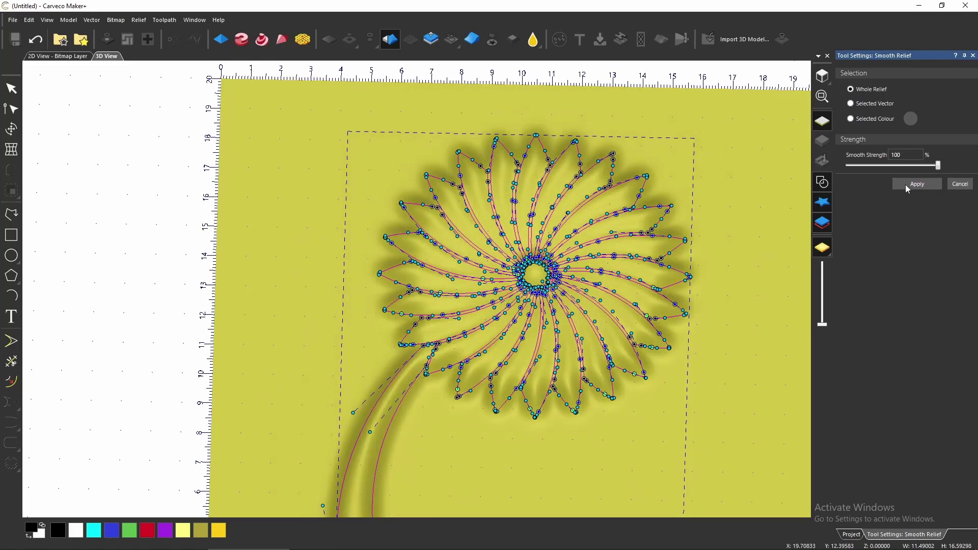
left_click(906, 185)
left_click(906, 184)
left_click(906, 184)
left_click(906, 185)
left_click(906, 185)
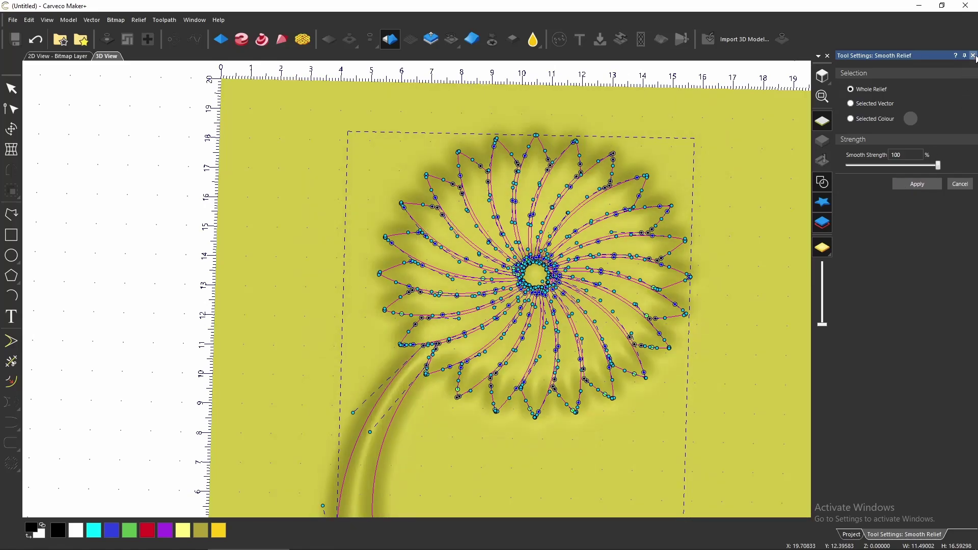
left_click(974, 56)
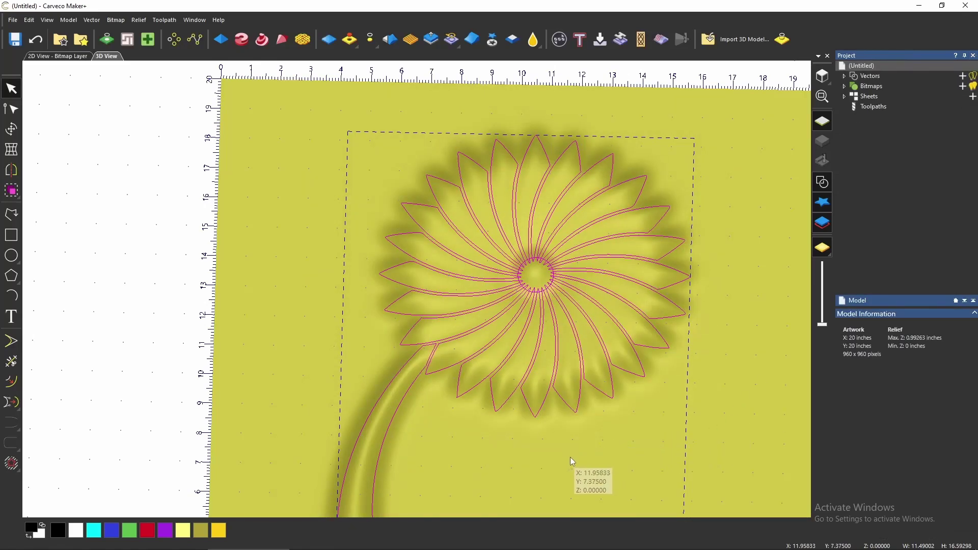
Zero the relief outside the flower vectors and orbit around to inspect the rounded petals.
left_click_drag(584, 449, 563, 467)
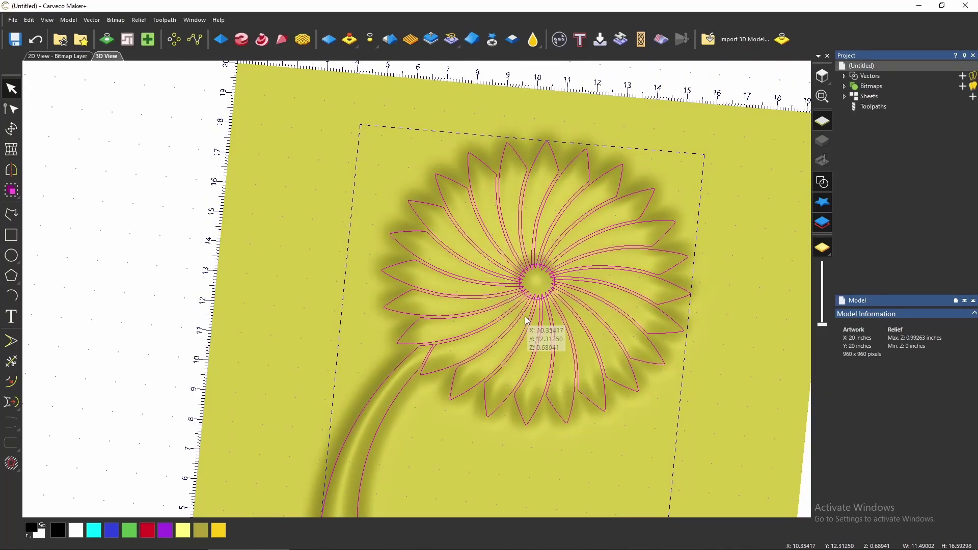
left_click(372, 44)
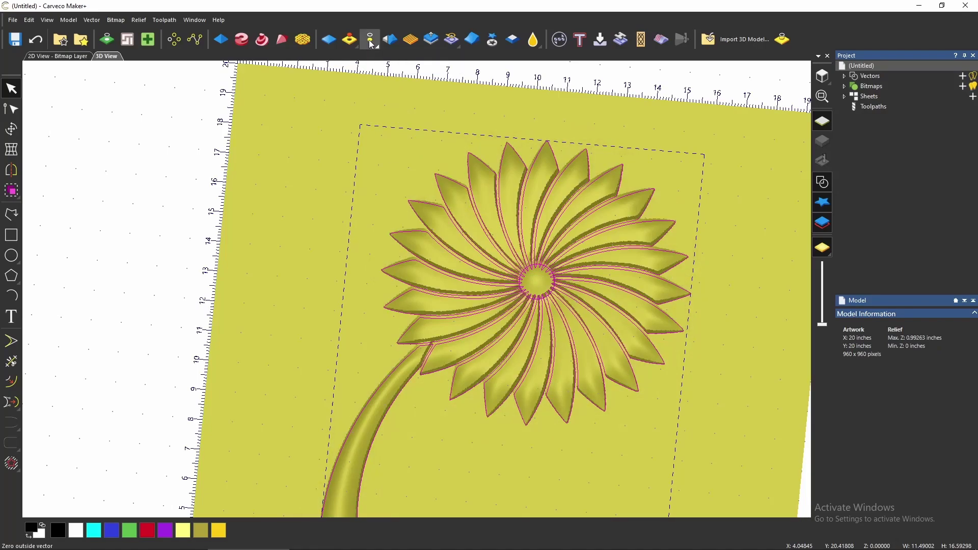
left_click_drag(527, 451, 551, 342)
scroll(563, 353, "up", 5)
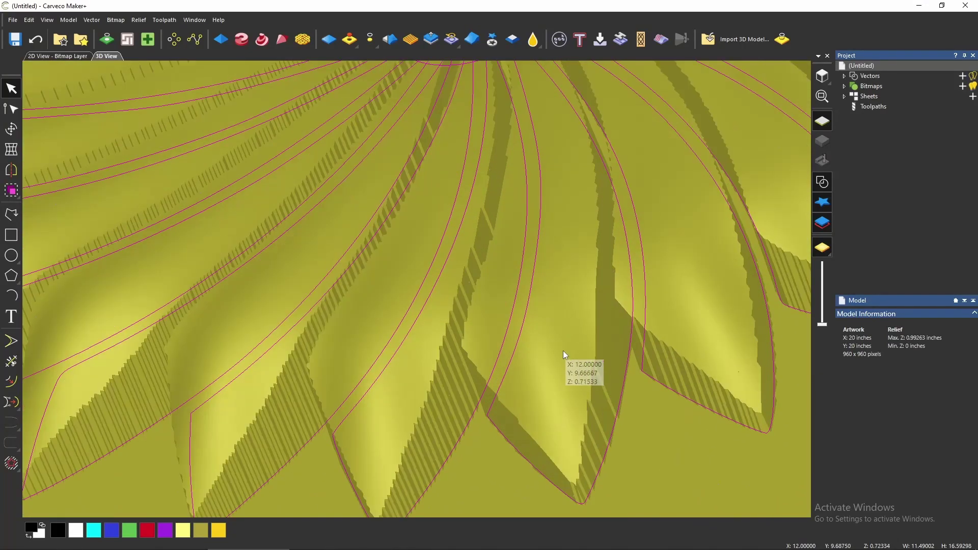
scroll(560, 357, "down", 3)
left_click_drag(539, 391, 609, 470)
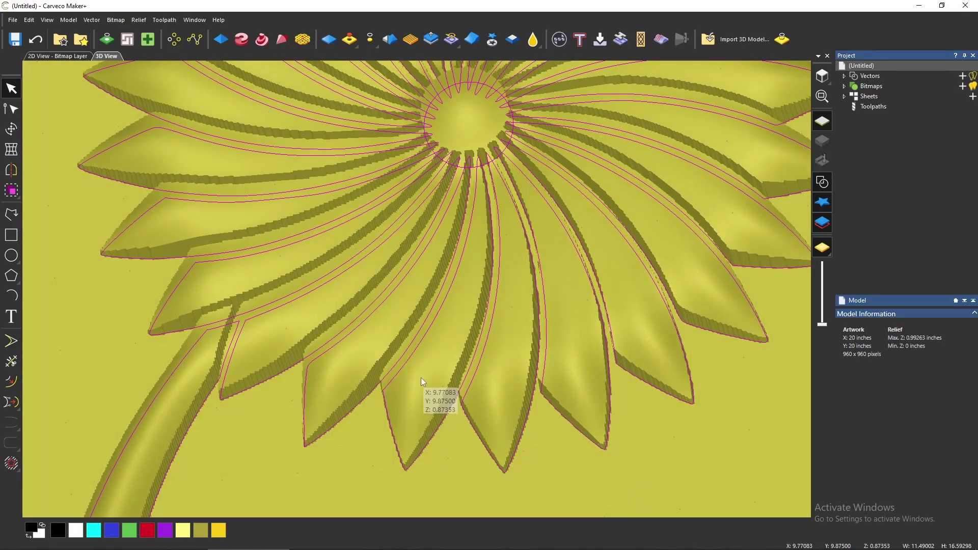
scroll(408, 397, "down", 5)
scroll(433, 377, "up", 3)
left_click_drag(495, 417, 365, 296)
scroll(509, 361, "up", 5)
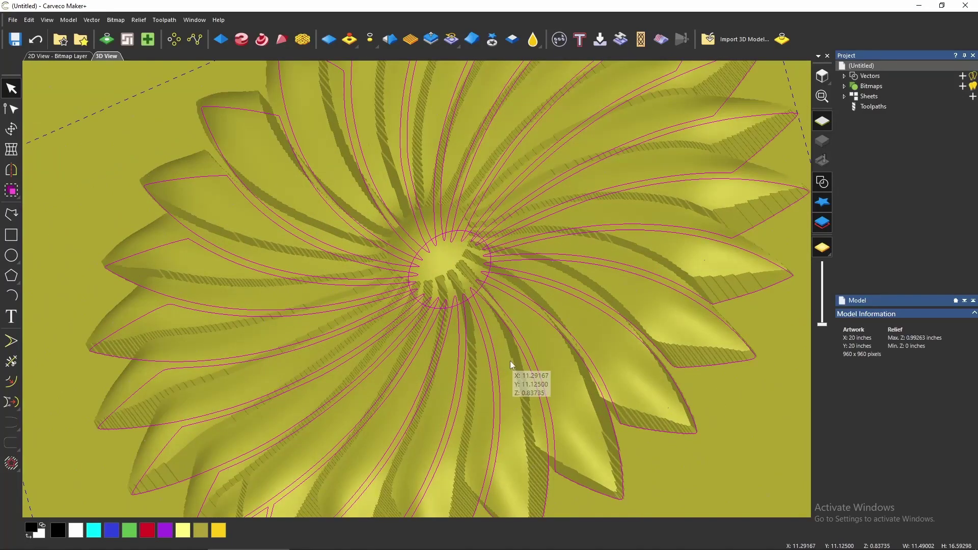
scroll(511, 357, "down", 2)
scroll(507, 339, "down", 3)
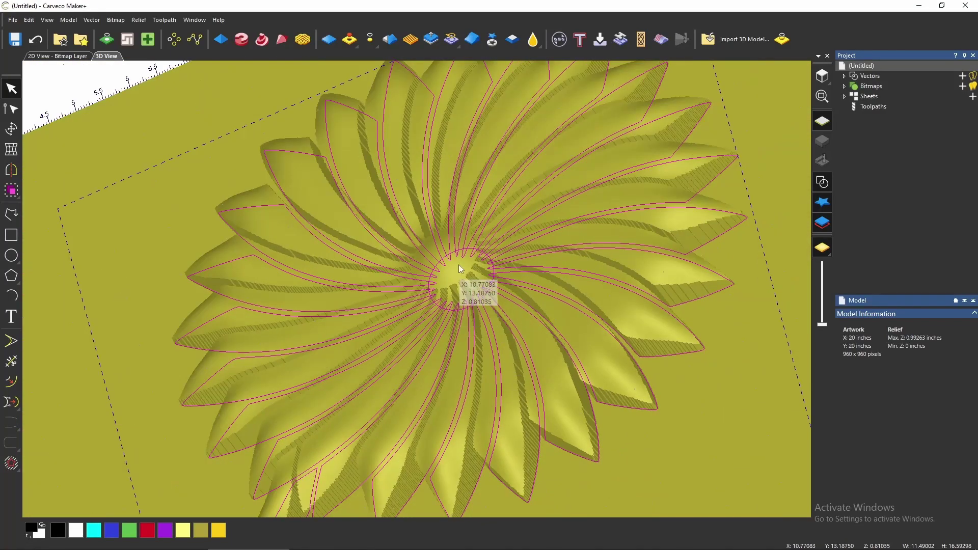
Apply one more 100% whole-relief smoothing pass to the flower.
left_click(390, 39)
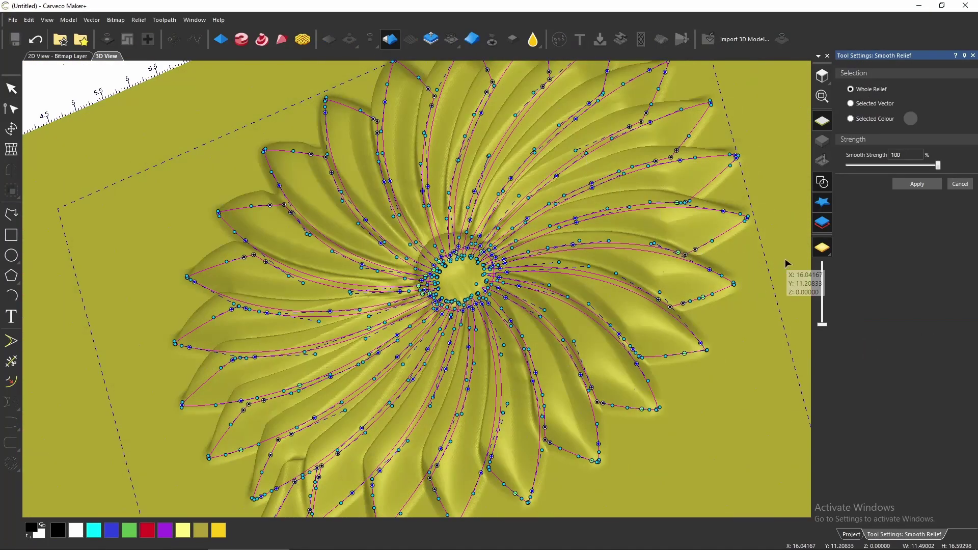
left_click(920, 188)
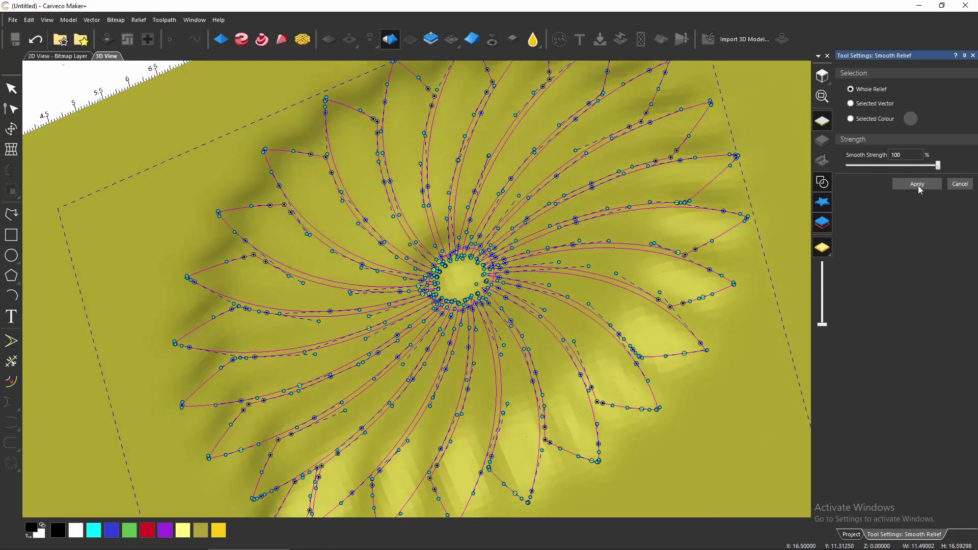
left_click_drag(693, 320, 694, 408)
scroll(703, 418, "down", 3)
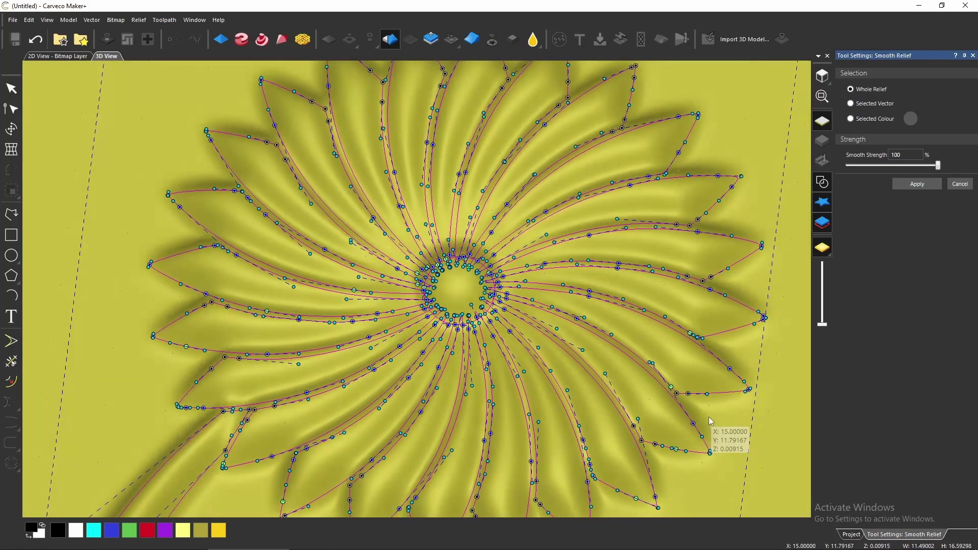
scroll(606, 414, "down", 2)
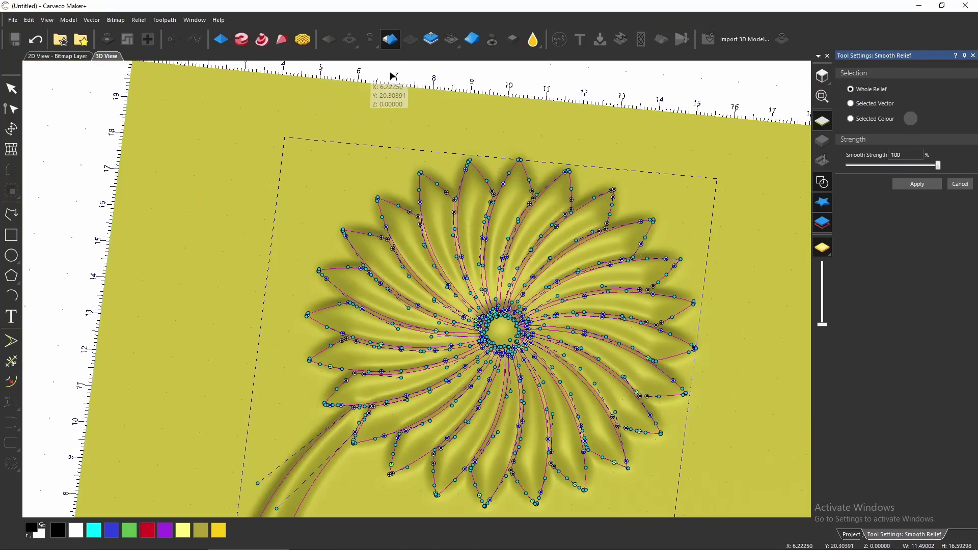
Close Smooth Relief and view the whole sheet, with the flower peaking at 0.98679 inch.
left_click(958, 186)
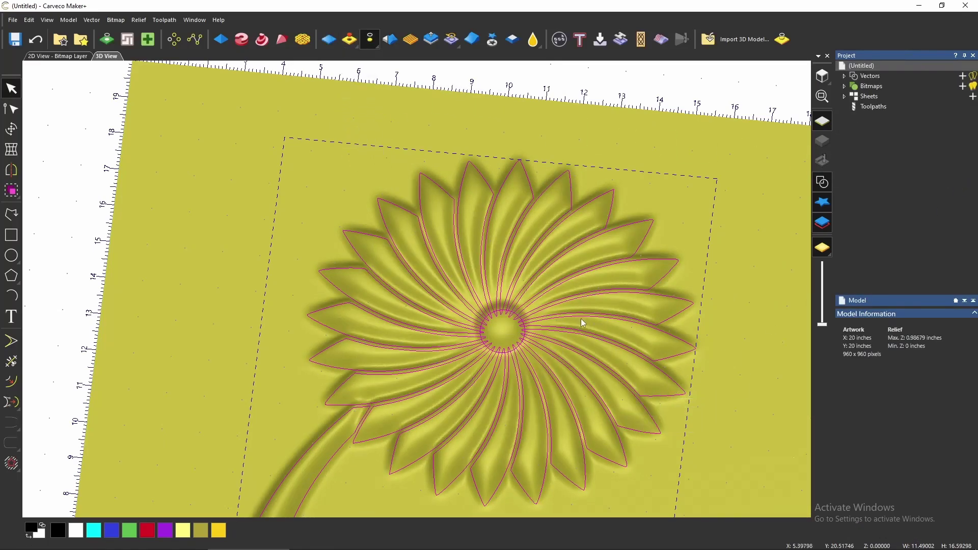
left_click_drag(662, 411, 520, 286)
scroll(564, 393, "up", 5)
scroll(564, 357, "up", 3)
scroll(520, 286, "down", 4)
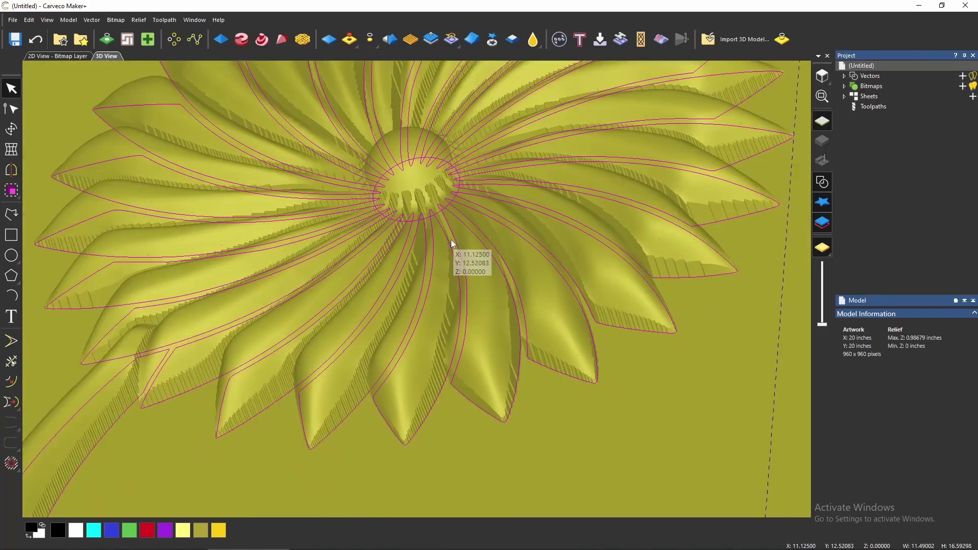
scroll(461, 332, "up", 2)
scroll(462, 332, "down", 5)
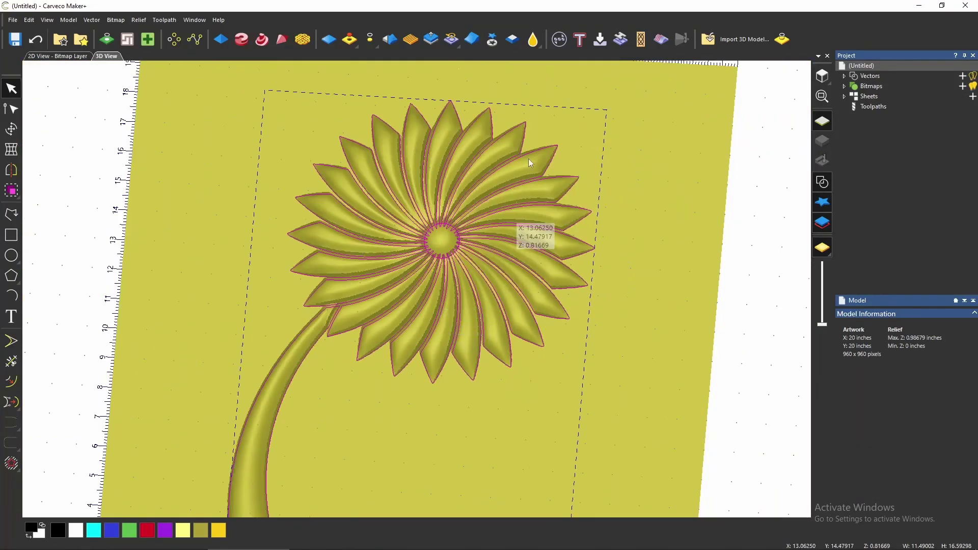
Create a triangle mesh of the smoothed flower at 0.0001 inch tolerance with a flat closing plane.
left_click(567, 42)
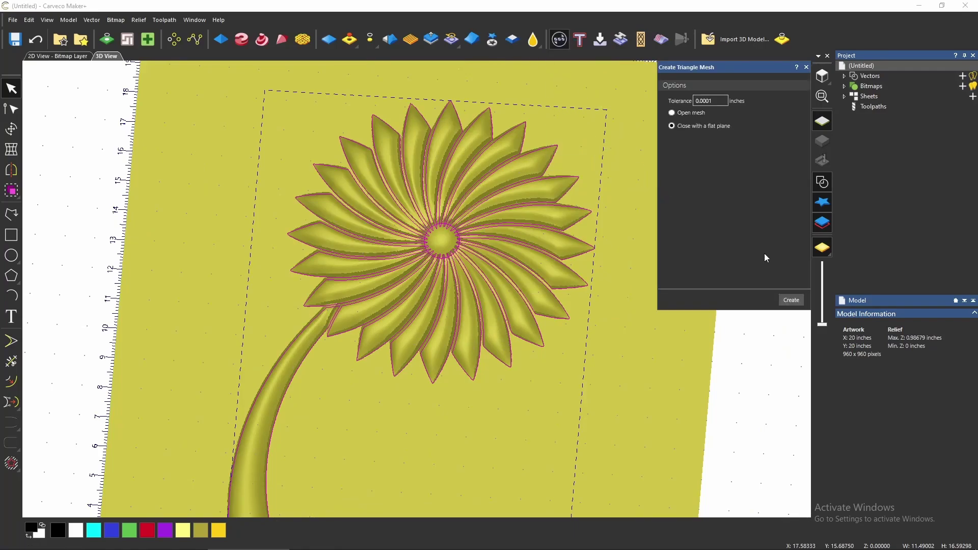
left_click(791, 300)
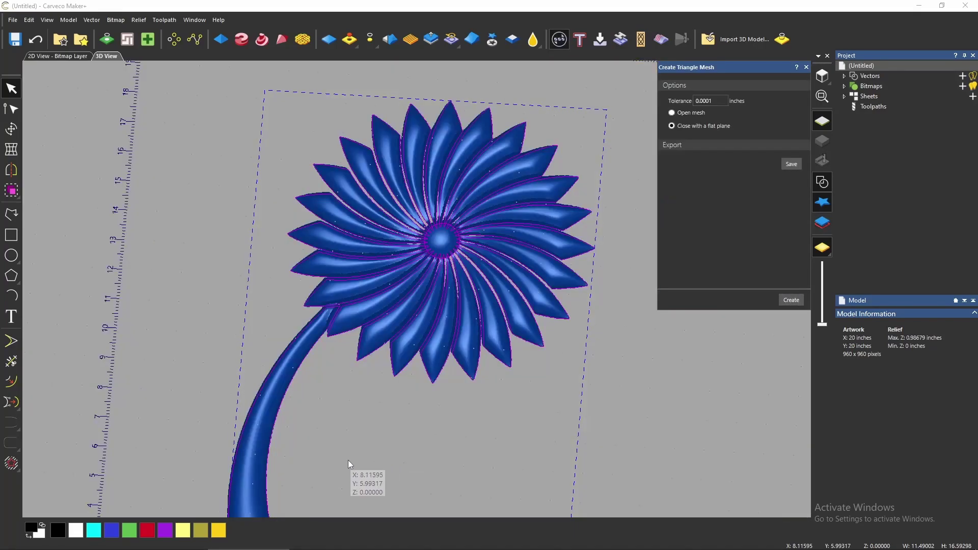
left_click_drag(348, 461, 357, 414)
scroll(426, 302, "up", 5)
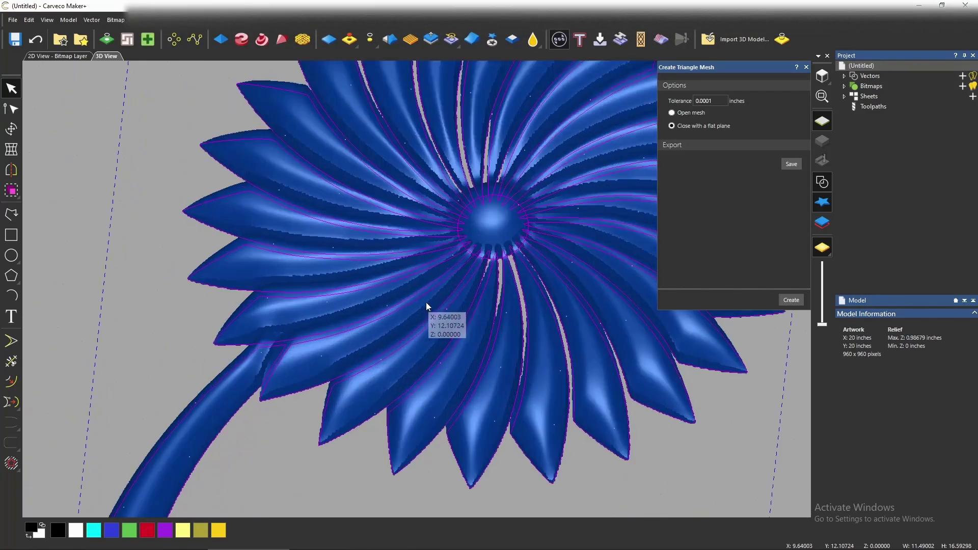
scroll(424, 308, "down", 3)
scroll(424, 308, "down", 4)
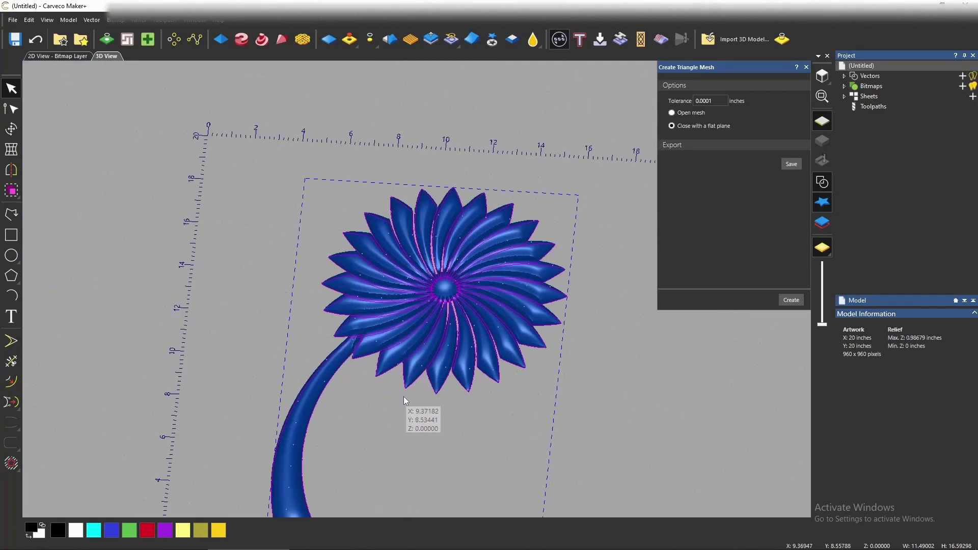
scroll(423, 444, "down", 2)
scroll(439, 455, "down", 2)
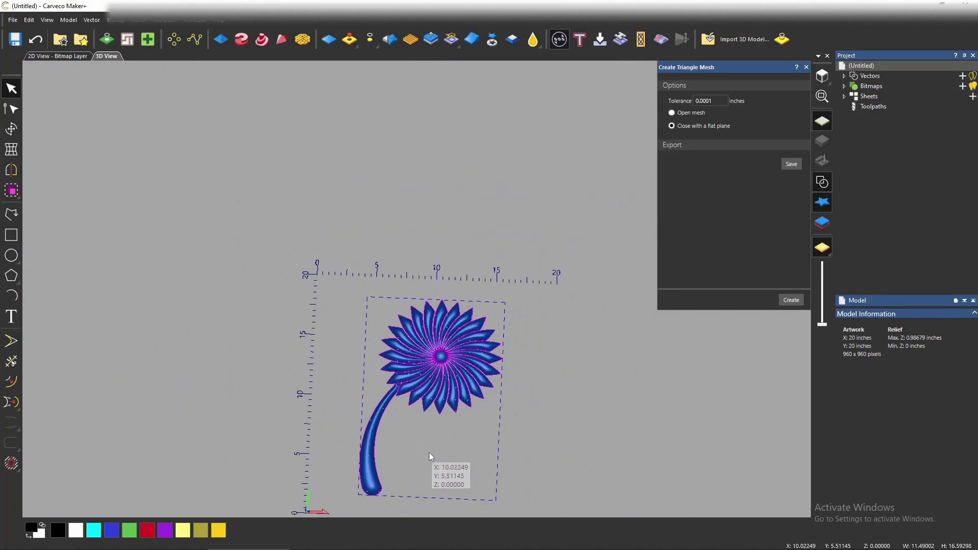